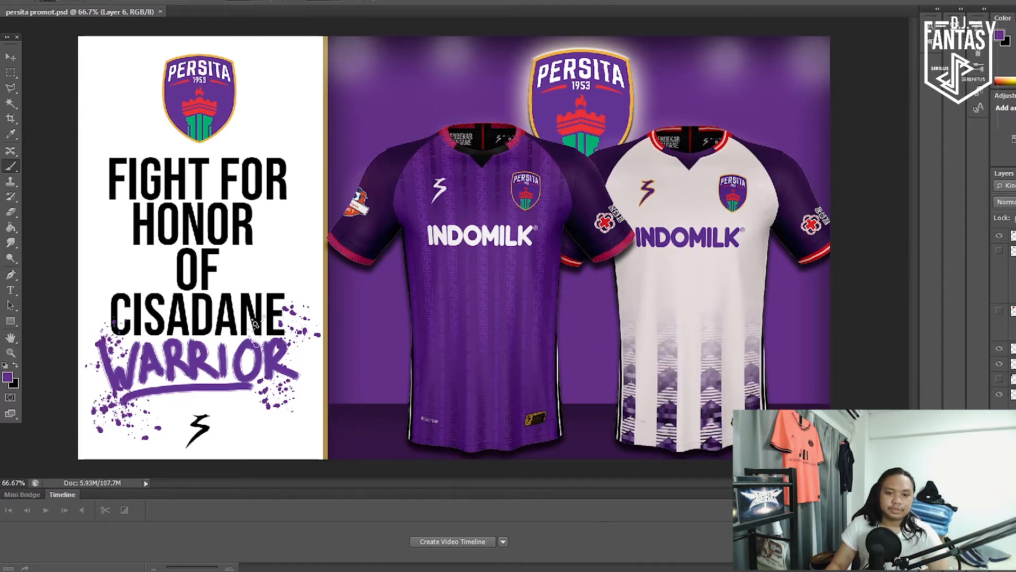
Examine the purple jersey's collar and inner neck print up close, and return to the full poster view.
{"action": "left_click", "coordinate": [11, 353]}
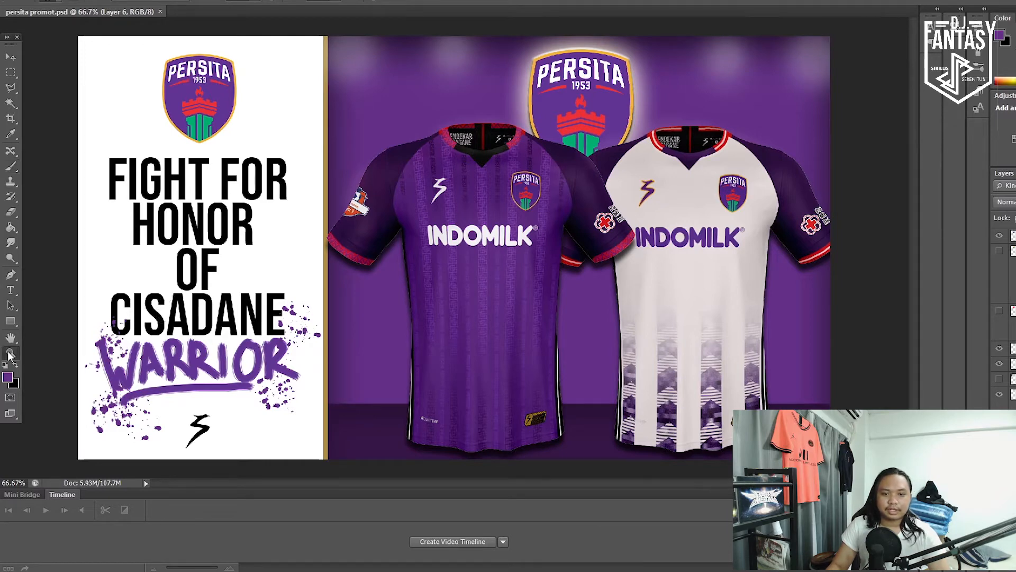
{"action": "left_click_drag", "start_coordinate": [331, 299], "coordinate": [542, 486]}
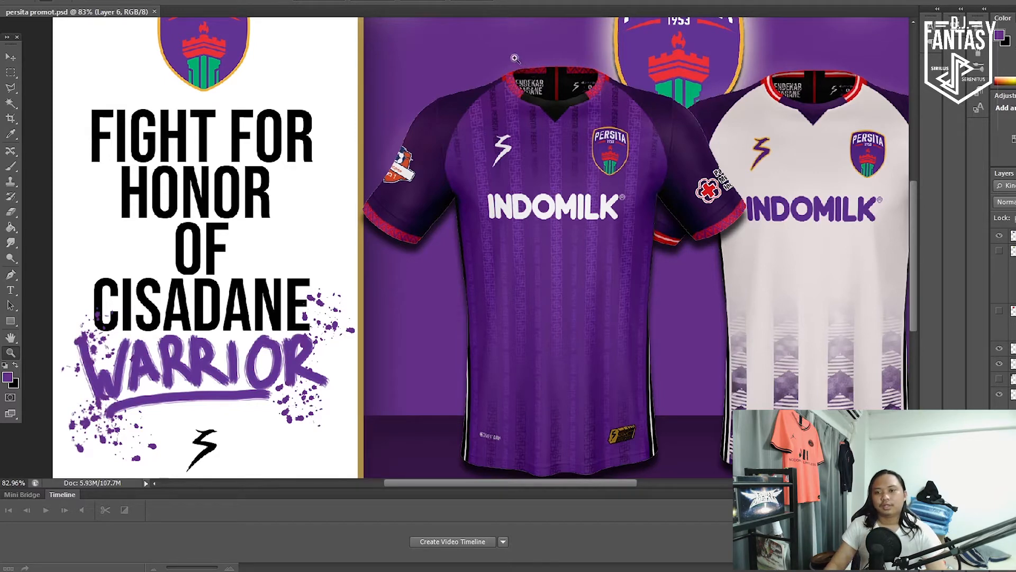
{"action": "left_click_drag", "start_coordinate": [441, 53], "coordinate": [640, 156]}
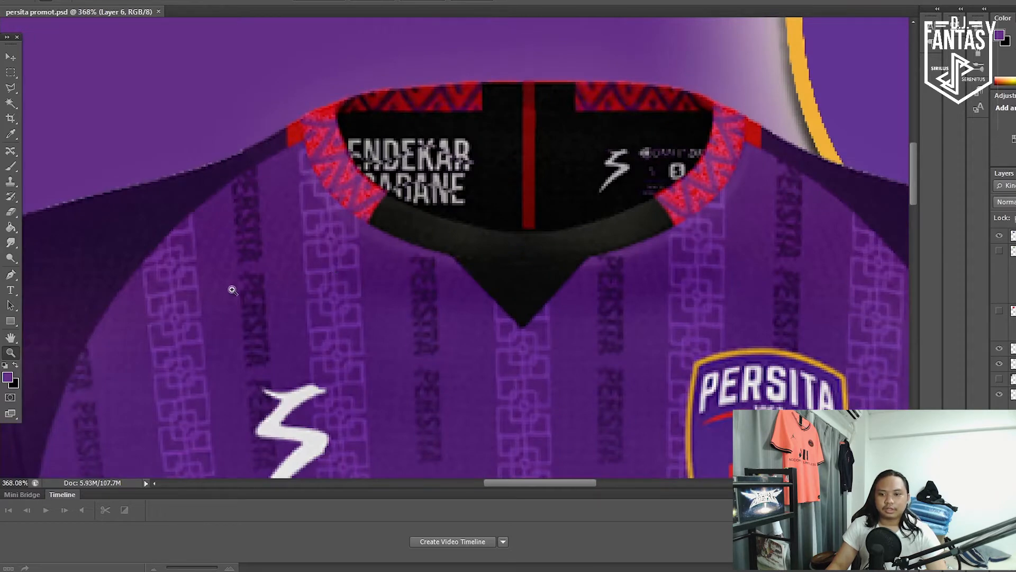
{"action": "double_click", "coordinate": [10, 337]}
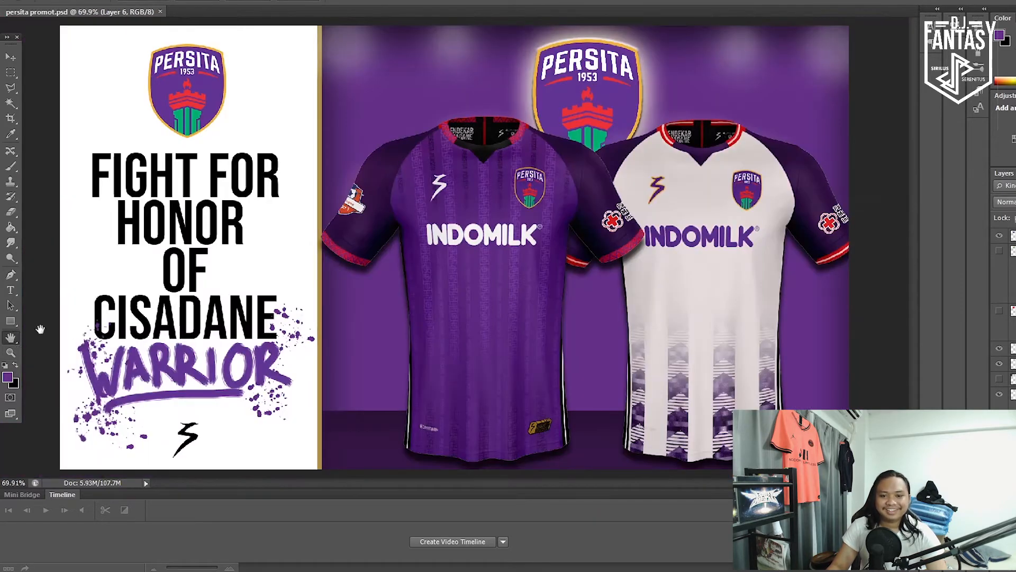
Examine the upper half of the purple jersey, including its sleeves, cuffs, club crest and INDOMILK sponsor logo.
{"action": "left_click", "coordinate": [10, 352]}
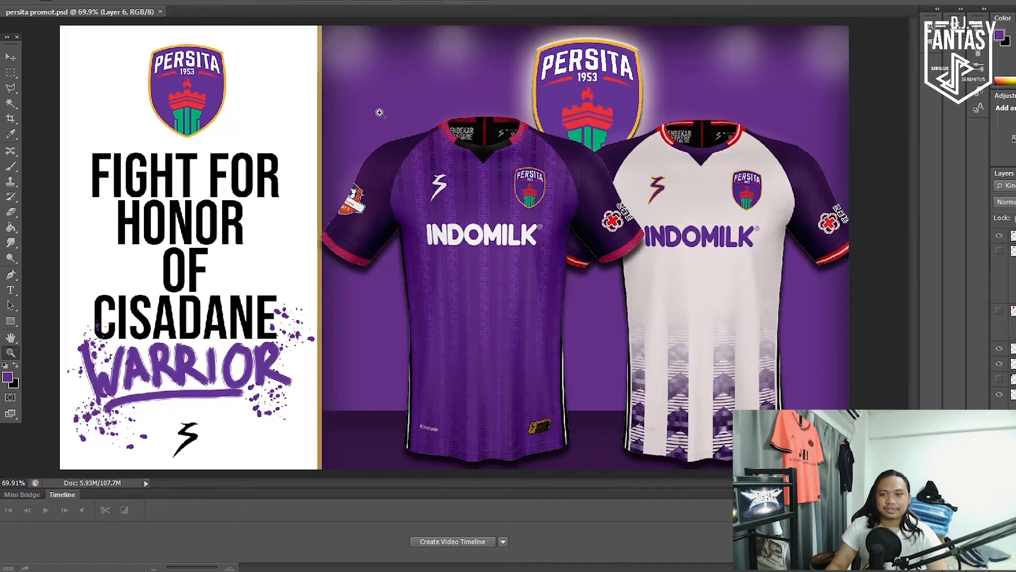
{"action": "left_click_drag", "start_coordinate": [382, 112], "coordinate": [614, 385]}
{"action": "scroll", "coordinate": [487, 254], "scroll_direction": "up", "scroll_amount": 1}
{"action": "scroll", "coordinate": [487, 254], "scroll_direction": "up", "scroll_amount": 2}
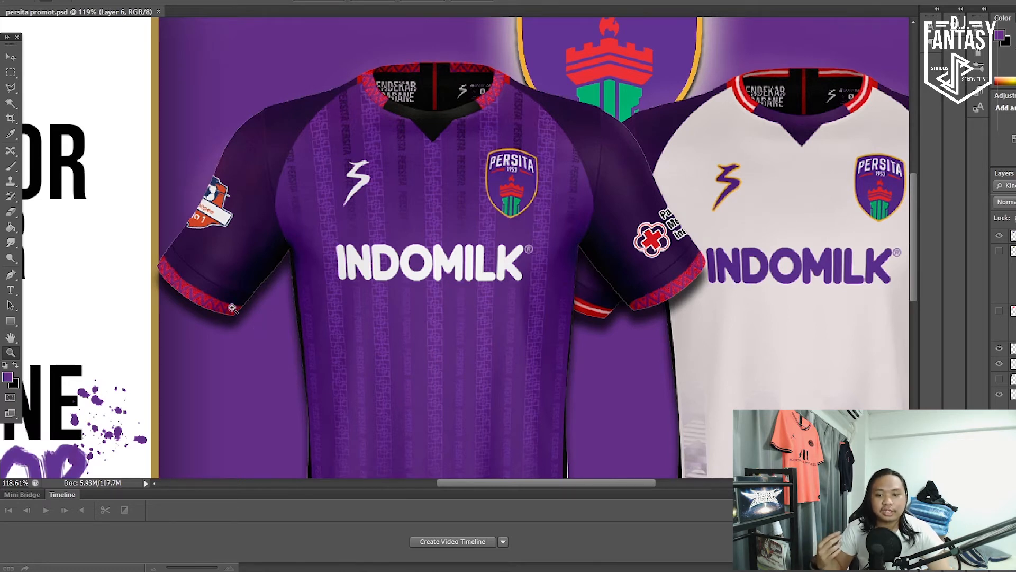
{"action": "scroll", "coordinate": [300, 251], "scroll_direction": "down", "scroll_amount": 1}
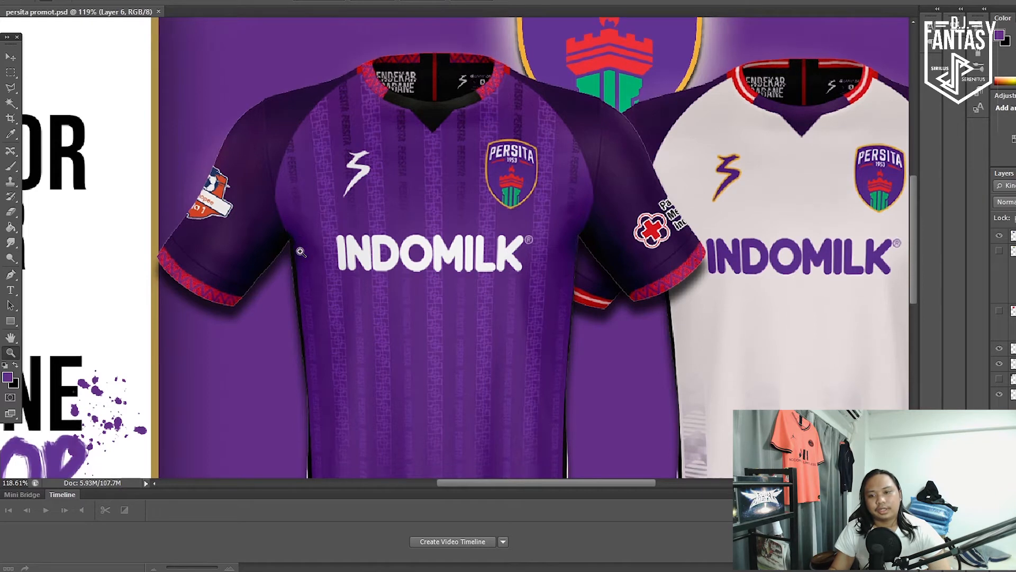
{"action": "scroll", "coordinate": [300, 252], "scroll_direction": "up", "scroll_amount": 2}
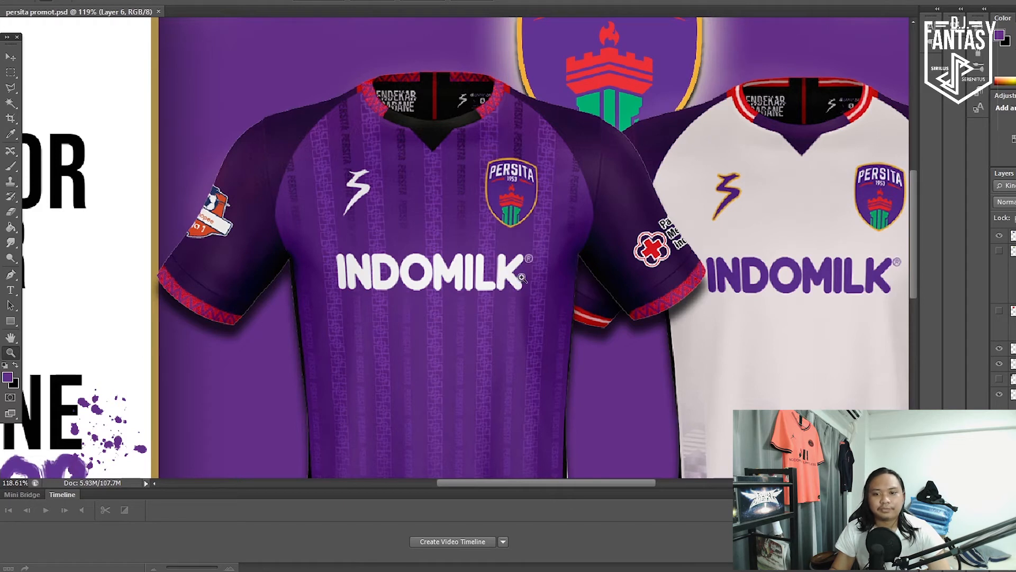
{"action": "scroll", "coordinate": [564, 247], "scroll_direction": "down", "scroll_amount": 1}
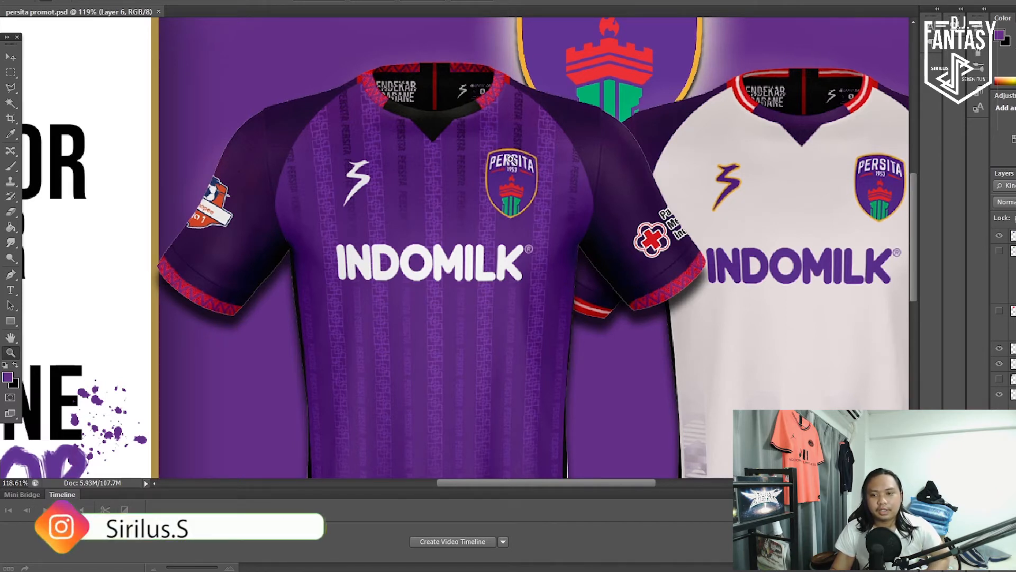
{"action": "scroll", "coordinate": [551, 165], "scroll_direction": "up", "scroll_amount": 1}
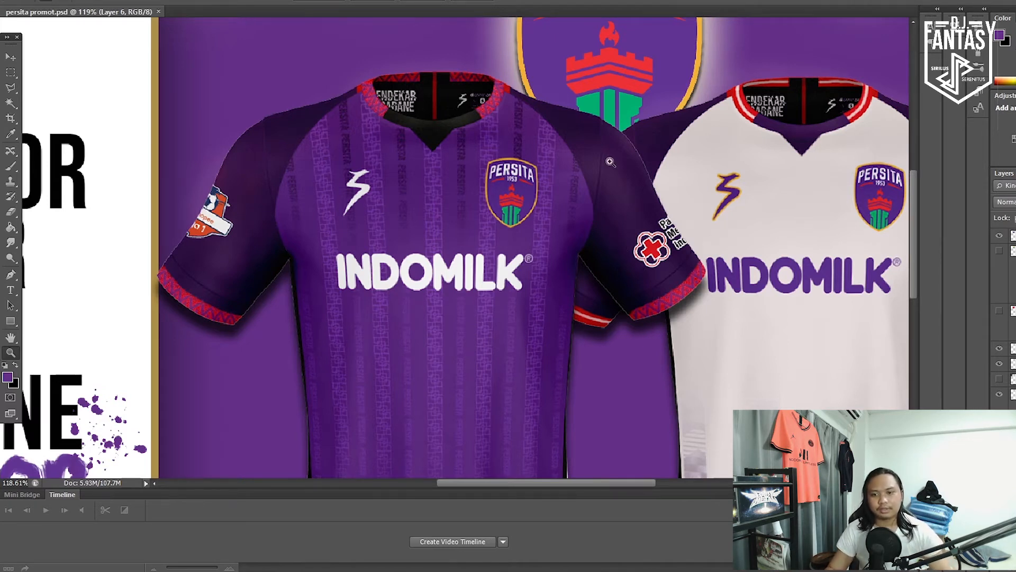
{"action": "scroll", "coordinate": [525, 221], "scroll_direction": "down", "scroll_amount": 1}
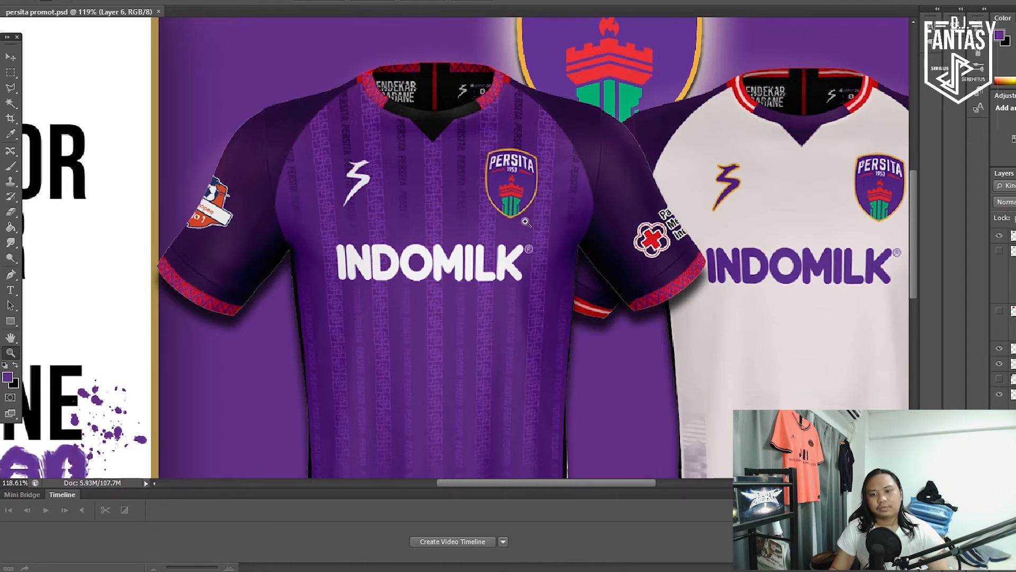
Examine the purple jersey's black V-neck collar and the patterned chest around the sponsor logo.
{"action": "scroll", "coordinate": [525, 221], "scroll_direction": "down", "scroll_amount": 5}
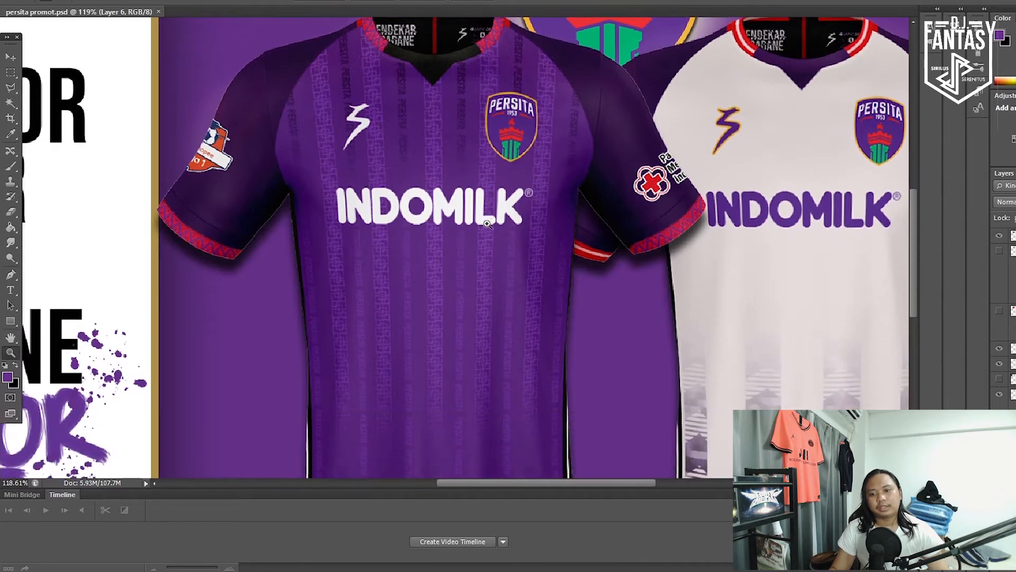
{"action": "scroll", "coordinate": [487, 224], "scroll_direction": "up", "scroll_amount": 3}
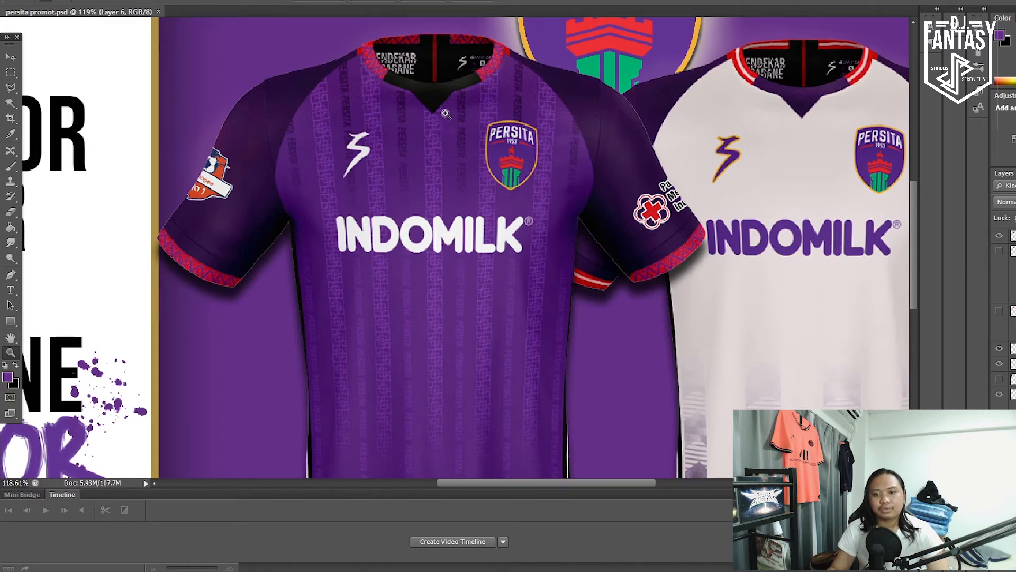
{"action": "scroll", "coordinate": [461, 165], "scroll_direction": "down", "scroll_amount": 3}
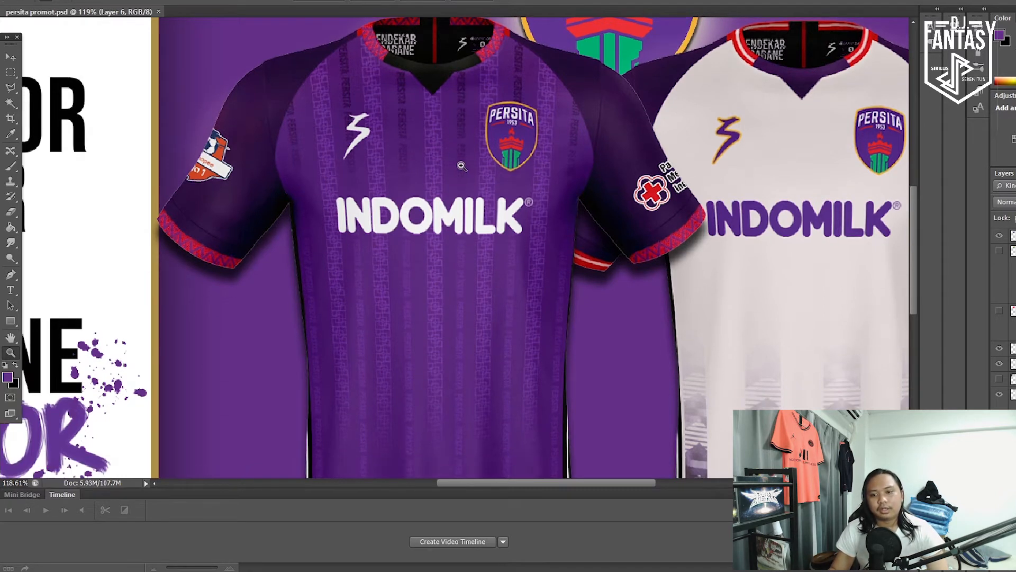
{"action": "scroll", "coordinate": [461, 165], "scroll_direction": "up", "scroll_amount": 3}
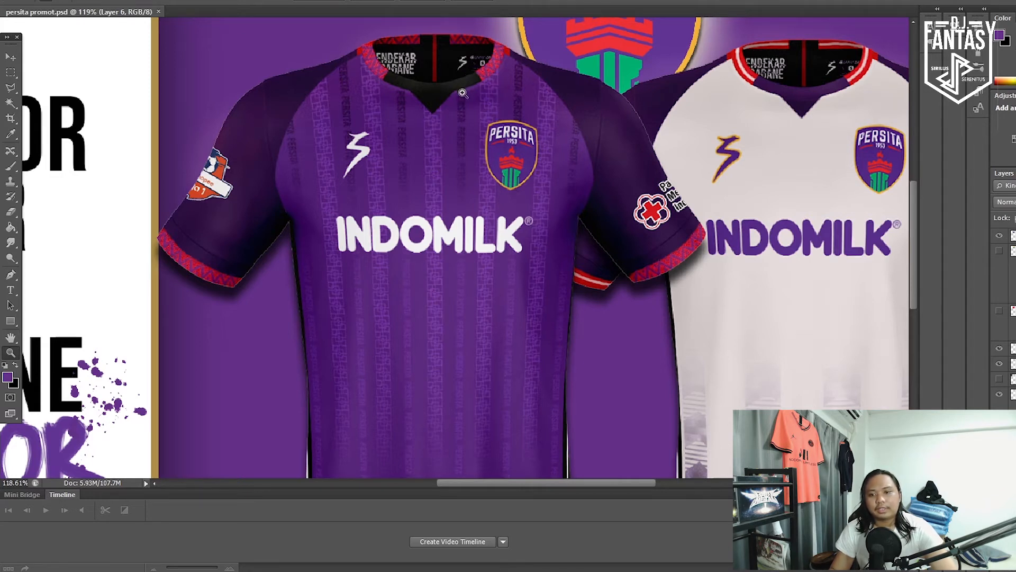
{"action": "scroll", "coordinate": [465, 131], "scroll_direction": "down", "scroll_amount": 2}
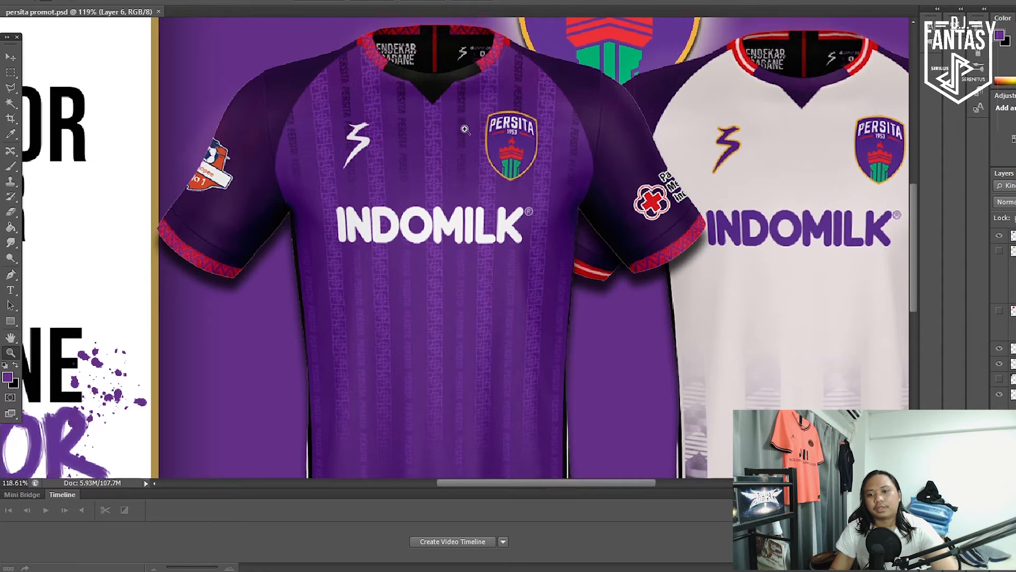
{"action": "scroll", "coordinate": [465, 130], "scroll_direction": "down", "scroll_amount": 3}
{"action": "scroll", "coordinate": [466, 139], "scroll_direction": "up", "scroll_amount": 4}
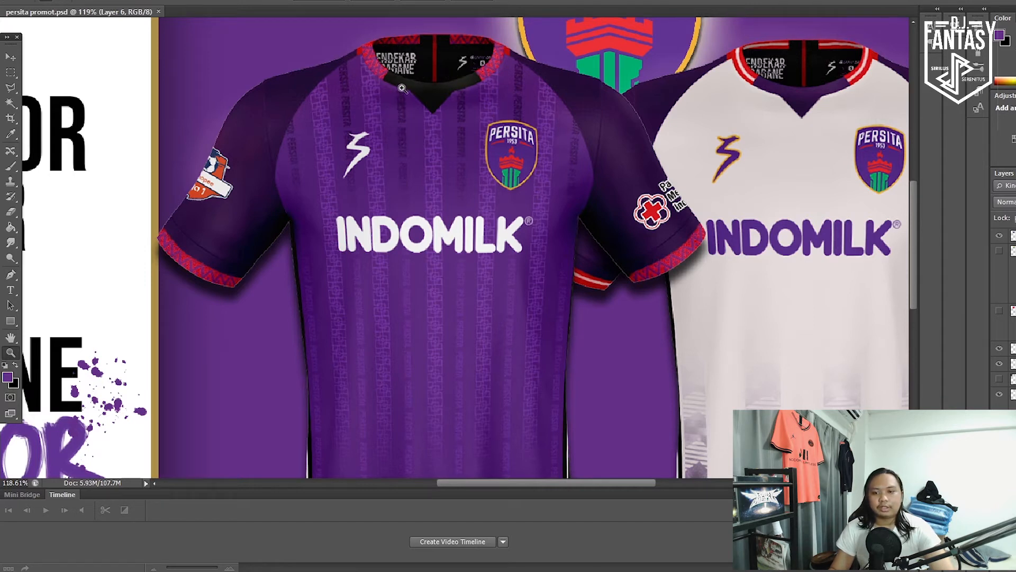
{"action": "scroll", "coordinate": [407, 185], "scroll_direction": "down", "scroll_amount": 2}
{"action": "scroll", "coordinate": [406, 196], "scroll_direction": "down", "scroll_amount": 4}
{"action": "scroll", "coordinate": [402, 275], "scroll_direction": "up", "scroll_amount": 6}
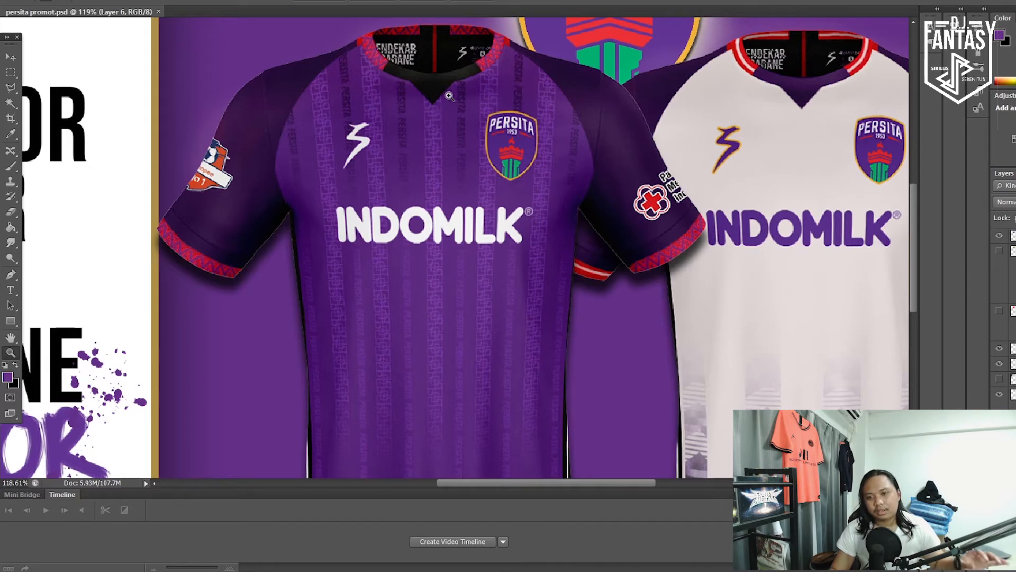
Examine the purple jersey's vertical stripe pattern from chest to hem and the black-and-white side trims.
{"action": "scroll", "coordinate": [443, 104], "scroll_direction": "down", "scroll_amount": 3}
{"action": "scroll", "coordinate": [450, 96], "scroll_direction": "down", "scroll_amount": 5}
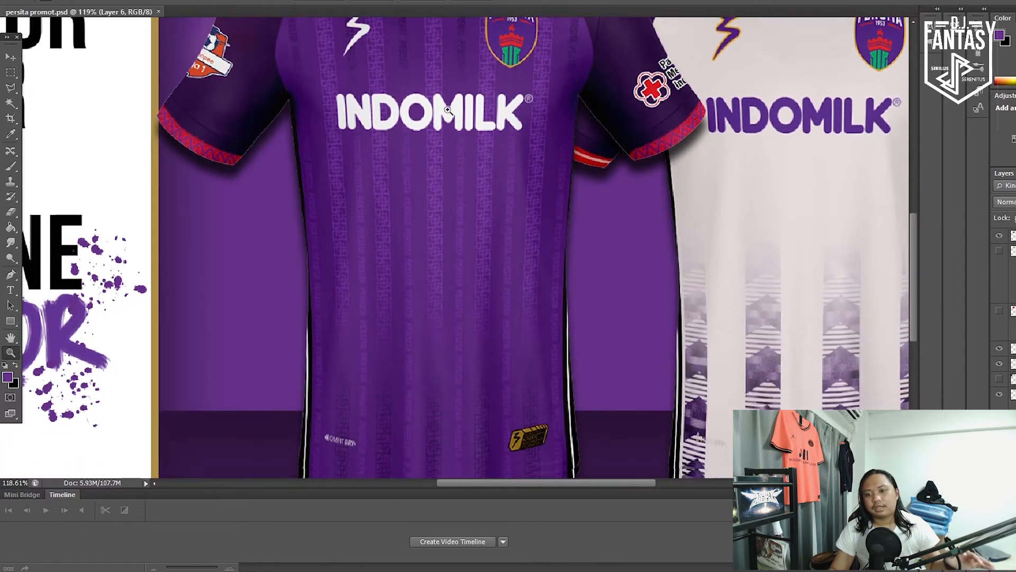
{"action": "scroll", "coordinate": [444, 244], "scroll_direction": "up", "scroll_amount": 6}
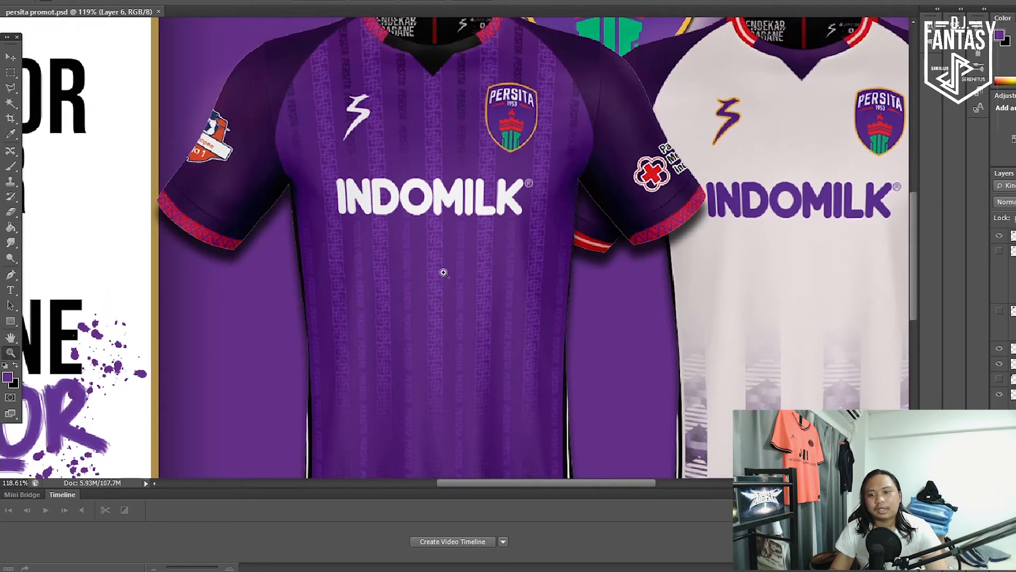
{"action": "scroll", "coordinate": [431, 318], "scroll_direction": "down", "scroll_amount": 4}
{"action": "scroll", "coordinate": [374, 229], "scroll_direction": "up", "scroll_amount": 3}
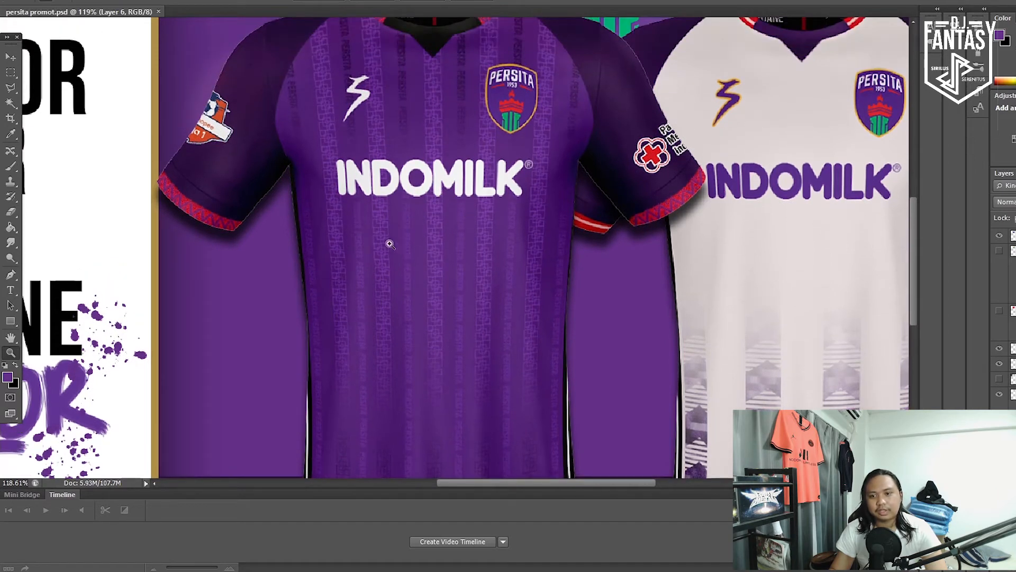
{"action": "scroll", "coordinate": [466, 277], "scroll_direction": "down", "scroll_amount": 3}
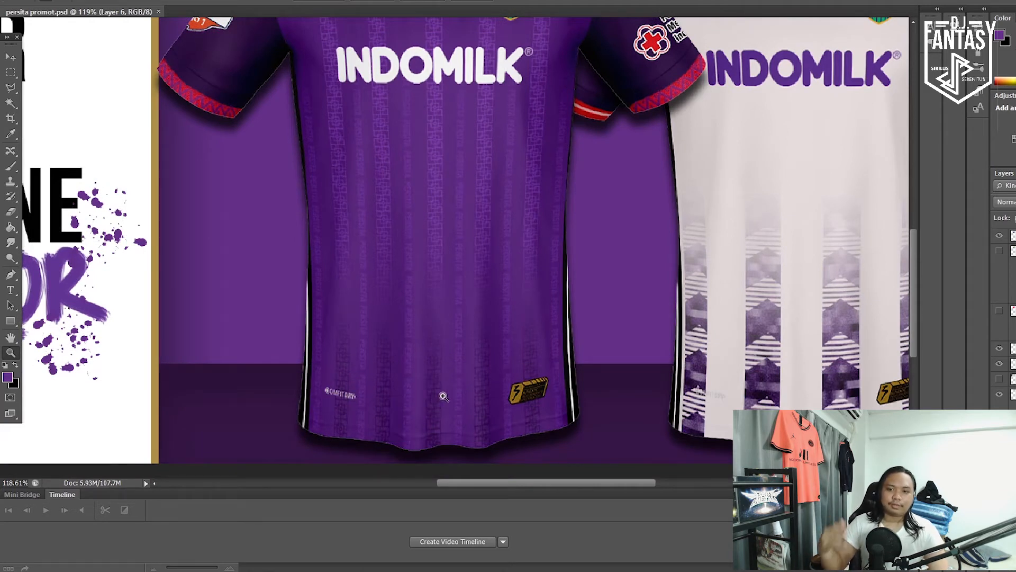
{"action": "scroll", "coordinate": [443, 396], "scroll_direction": "up", "scroll_amount": 3}
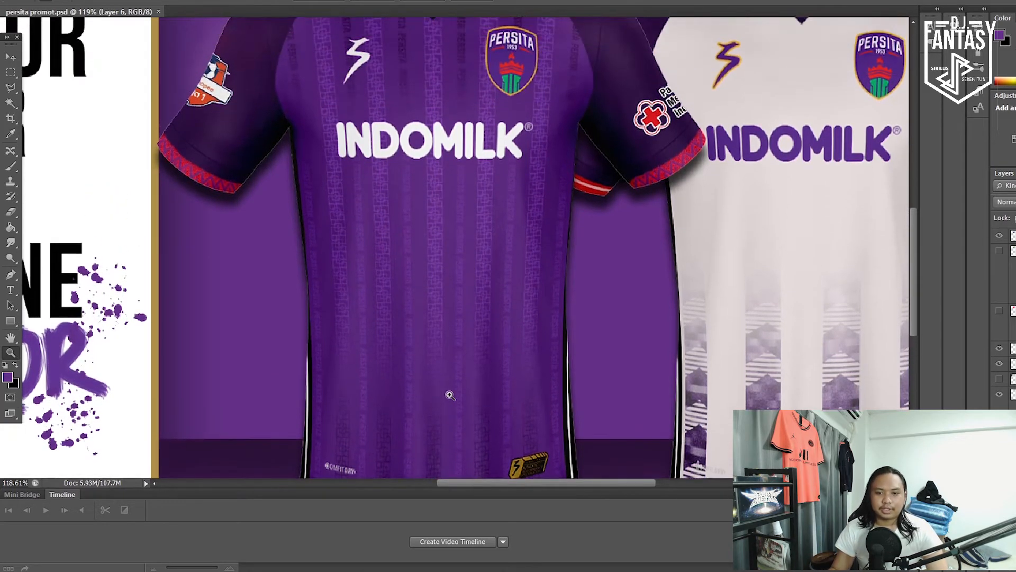
{"action": "scroll", "coordinate": [450, 394], "scroll_direction": "down", "scroll_amount": 3}
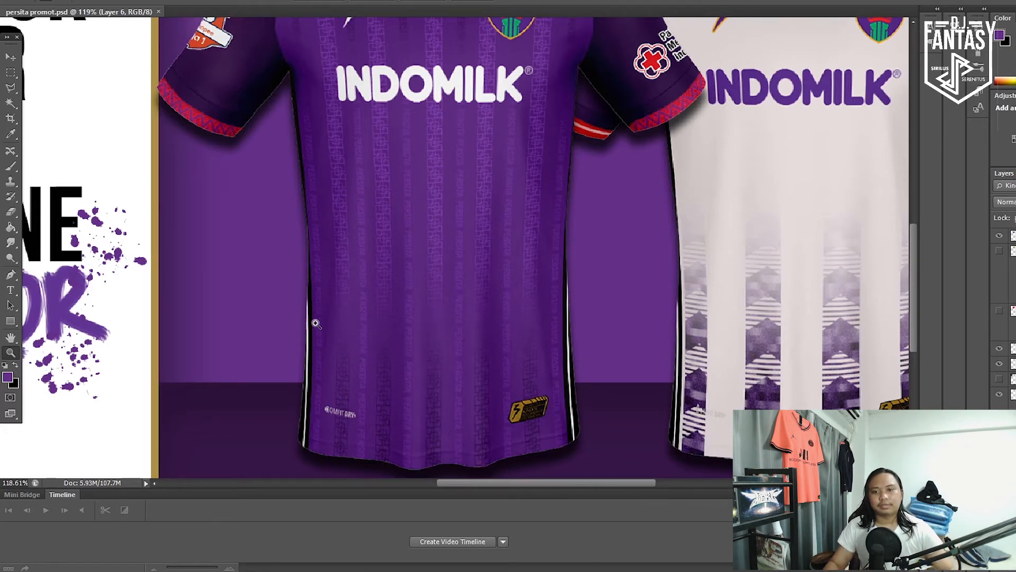
{"action": "scroll", "coordinate": [316, 323], "scroll_direction": "up", "scroll_amount": 5}
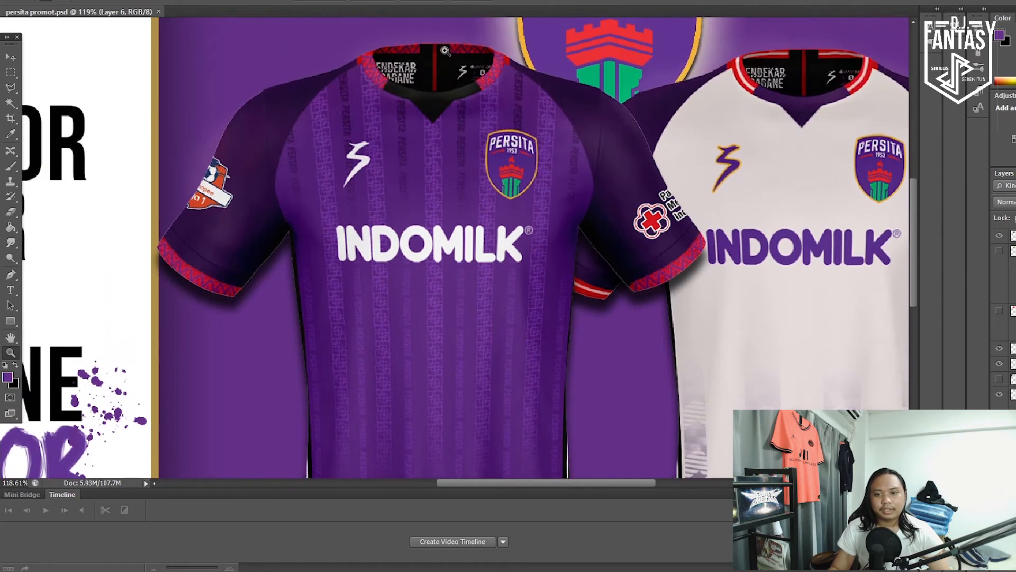
{"action": "scroll", "coordinate": [384, 242], "scroll_direction": "down", "scroll_amount": 5}
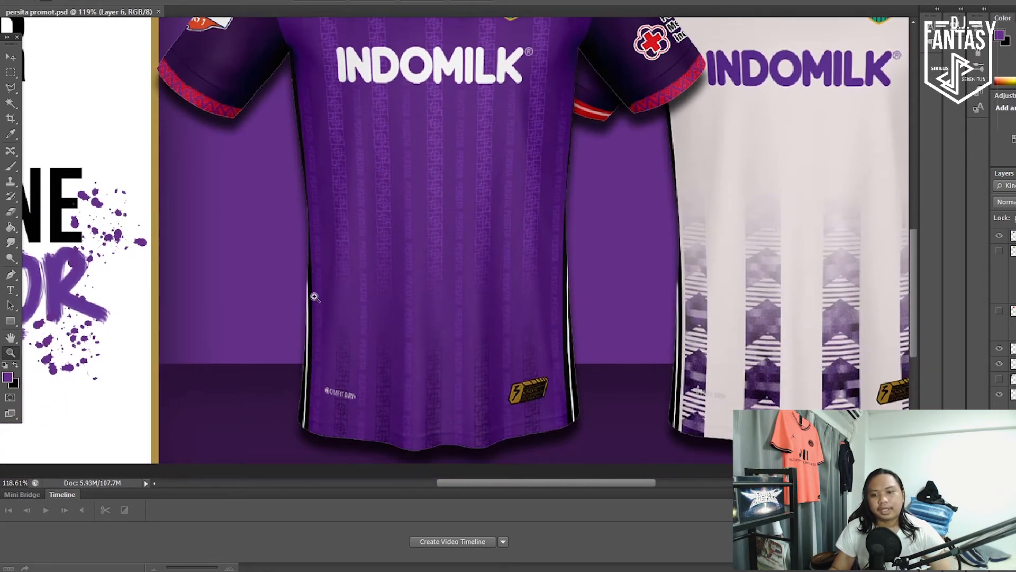
{"action": "scroll", "coordinate": [386, 307], "scroll_direction": "up", "scroll_amount": 3}
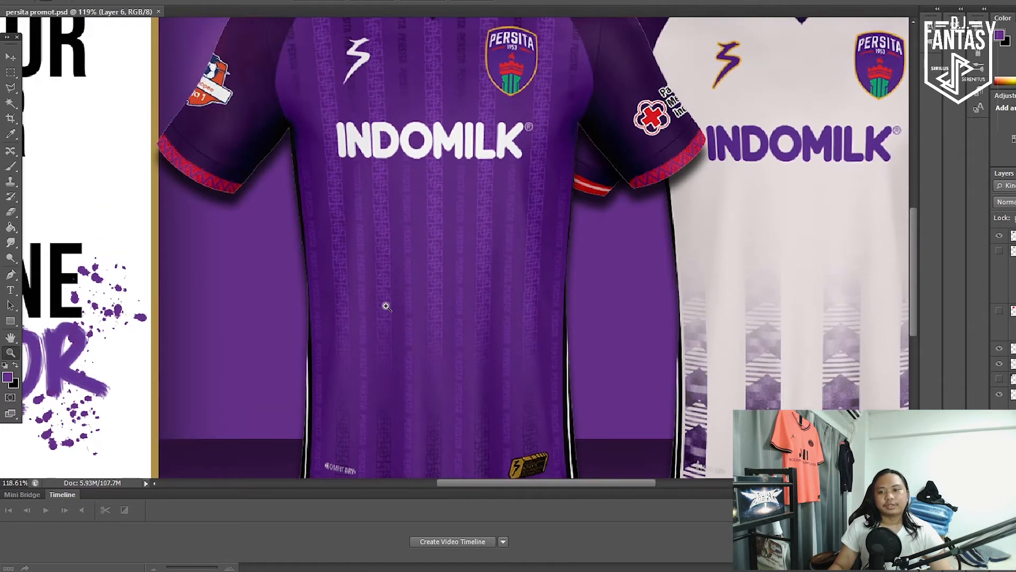
{"action": "scroll", "coordinate": [387, 306], "scroll_direction": "up", "scroll_amount": 1}
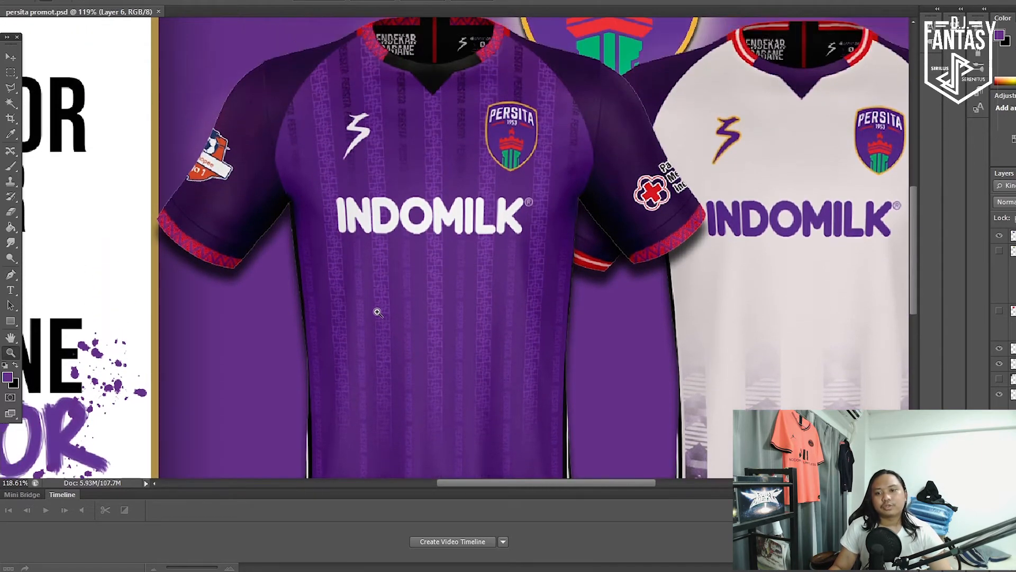
Examine the gold label near the purple jersey's hem and the patterned lower body of the white jersey.
{"action": "scroll", "coordinate": [377, 312], "scroll_direction": "down", "scroll_amount": 3}
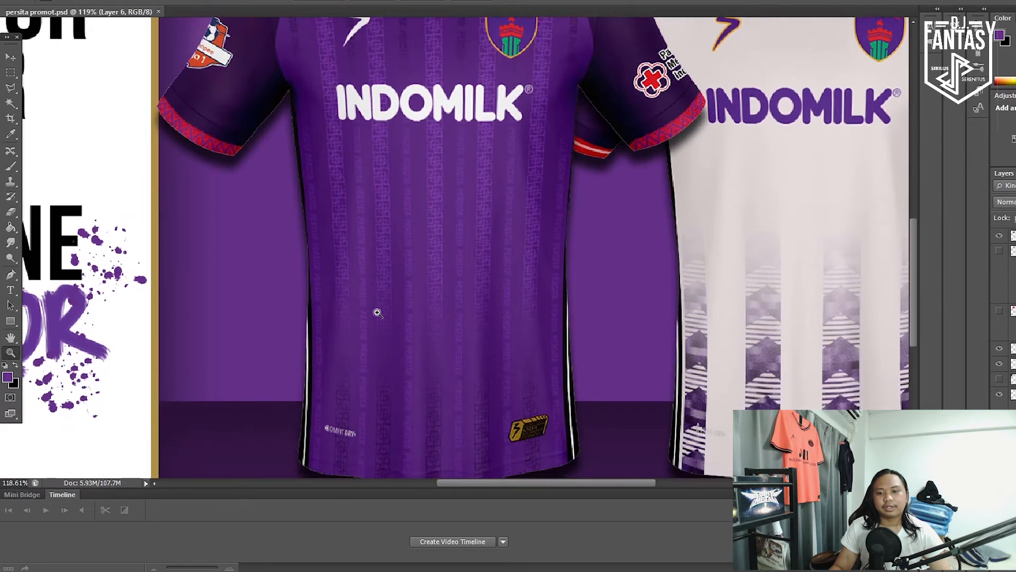
{"action": "scroll", "coordinate": [378, 312], "scroll_direction": "down", "scroll_amount": 1}
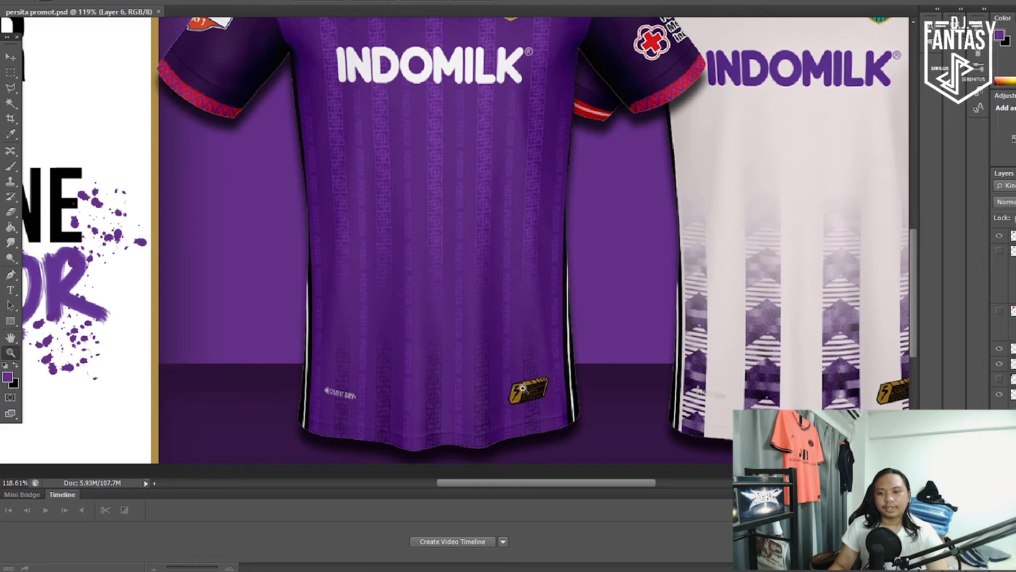
{"action": "scroll", "coordinate": [504, 398], "scroll_direction": "up", "scroll_amount": 2}
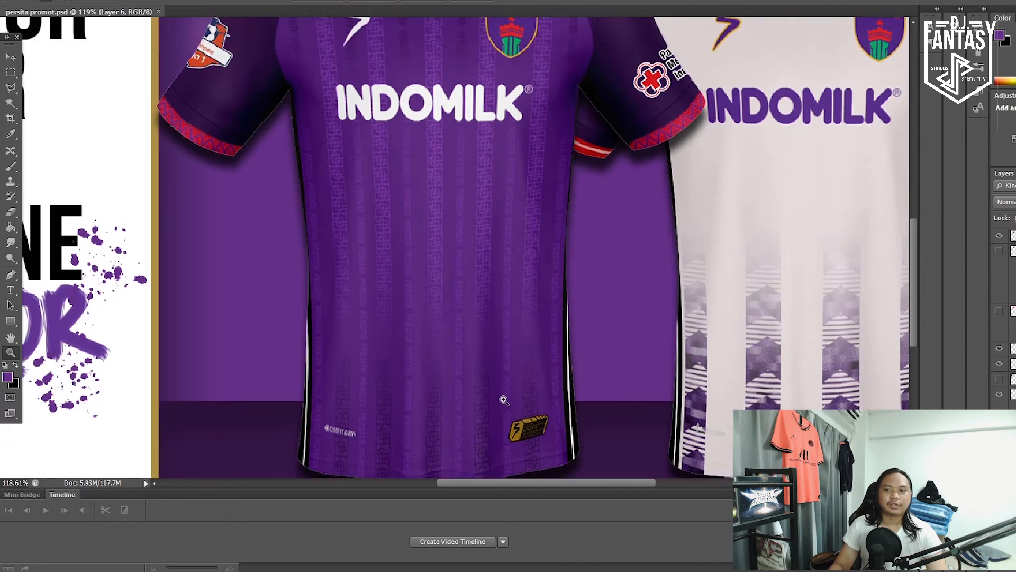
{"action": "scroll", "coordinate": [504, 400], "scroll_direction": "up", "scroll_amount": 2}
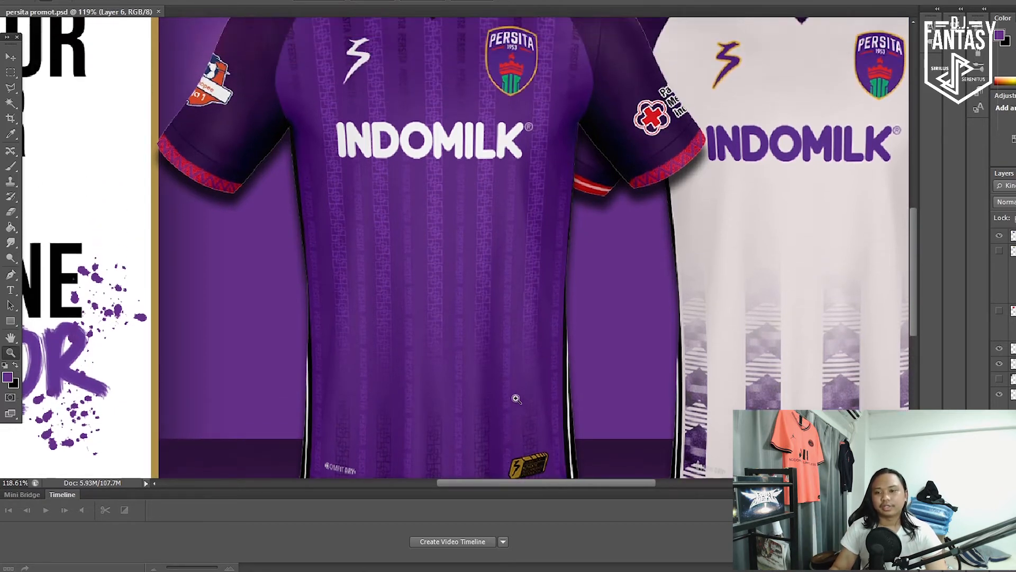
{"action": "scroll", "coordinate": [543, 401], "scroll_direction": "down", "scroll_amount": 3}
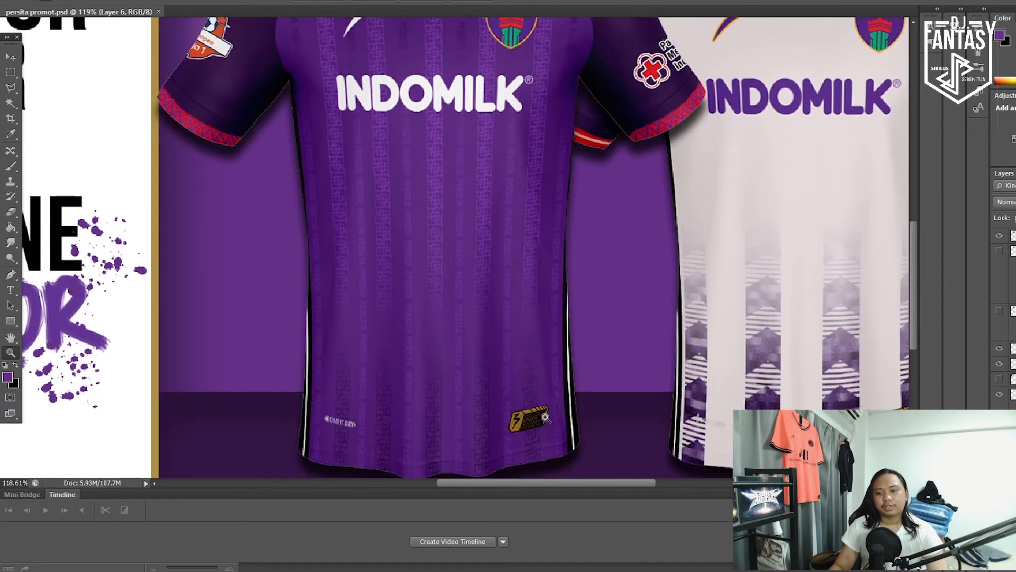
{"action": "left_click_drag", "start_coordinate": [562, 483], "coordinate": [581, 484]}
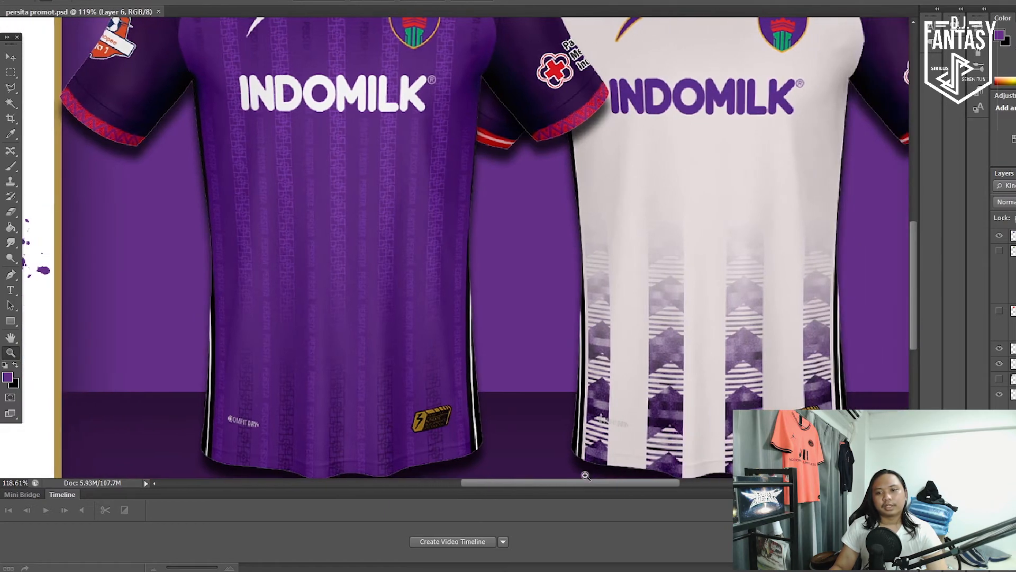
{"action": "scroll", "coordinate": [515, 396], "scroll_direction": "up", "scroll_amount": 3}
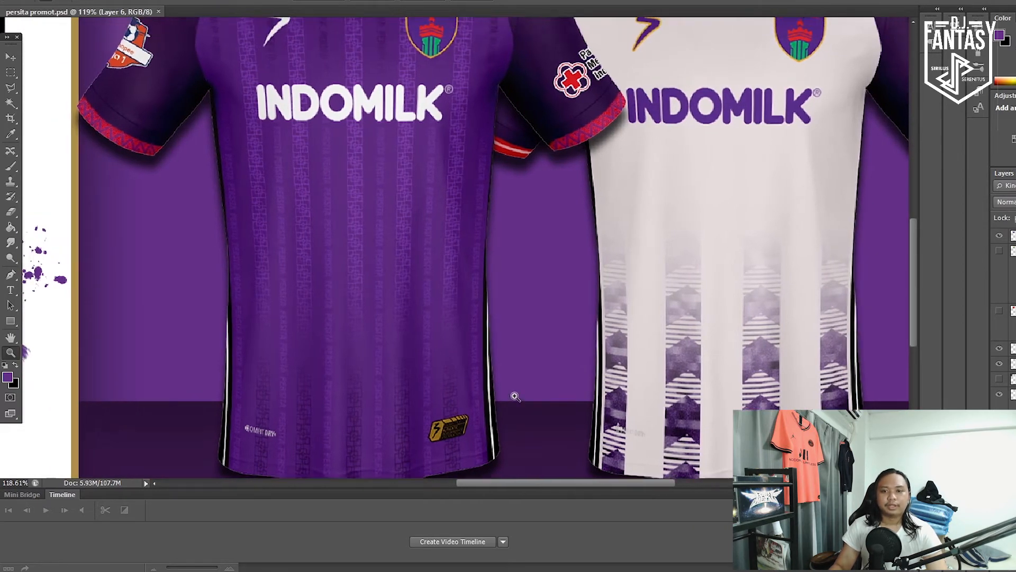
Examine the upper half of the white jersey, including its purple raglan sleeves, red-and-white cuffs, club crest and purple INDOMILK logo.
{"action": "scroll", "coordinate": [515, 396], "scroll_direction": "up", "scroll_amount": 3}
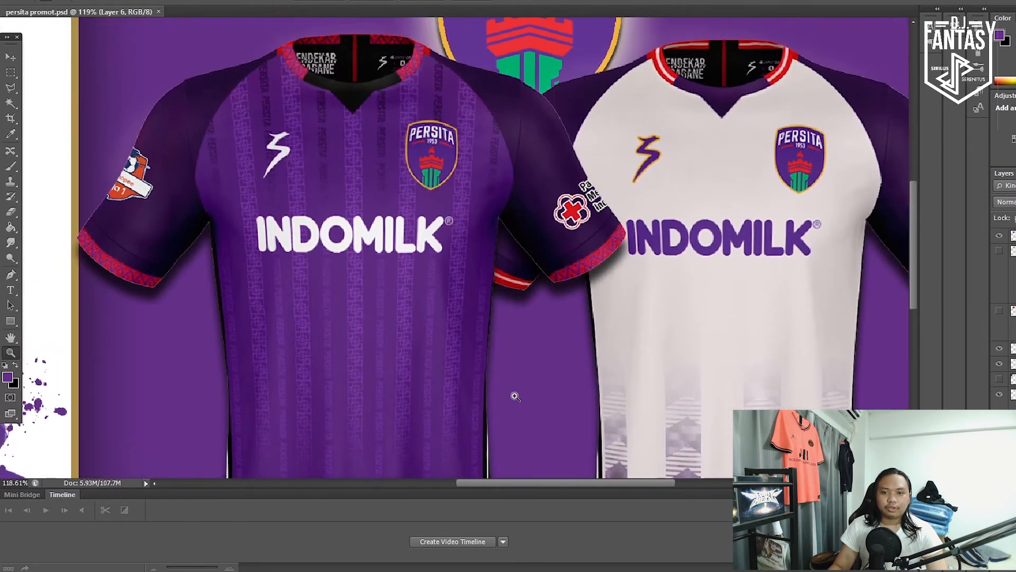
{"action": "scroll", "coordinate": [515, 395], "scroll_direction": "down", "scroll_amount": 2}
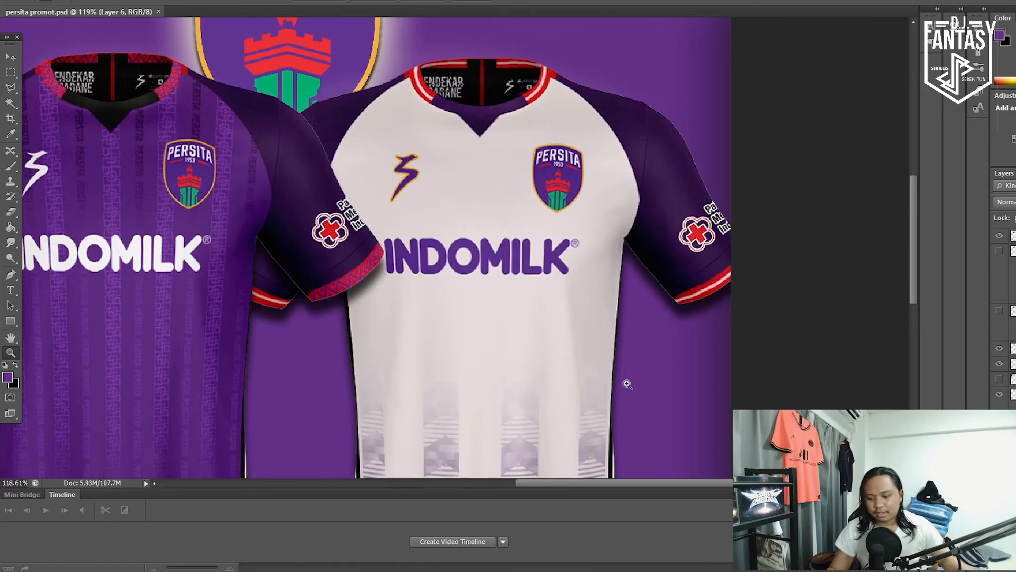
{"action": "scroll", "coordinate": [627, 383], "scroll_direction": "up", "scroll_amount": 2}
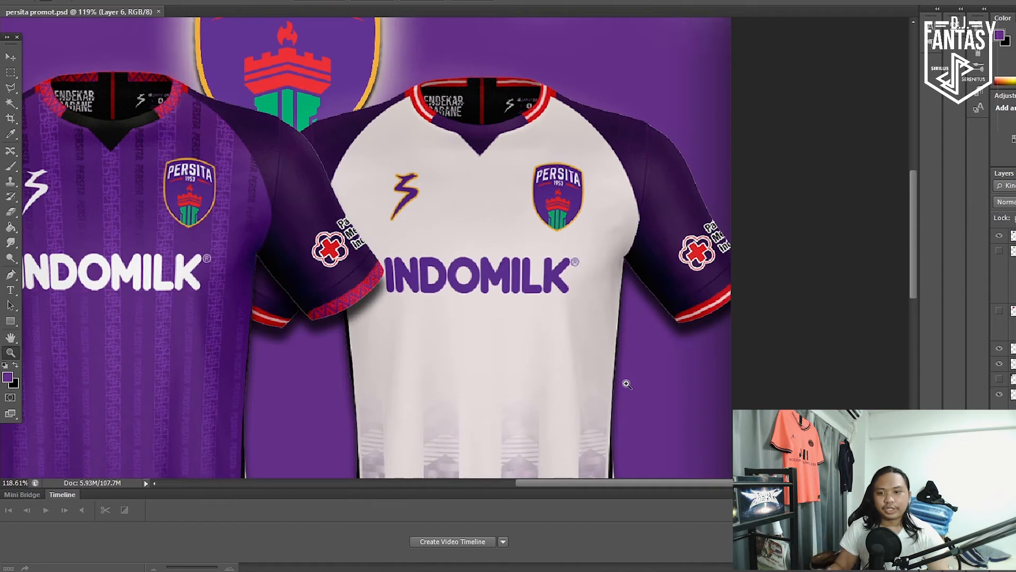
{"action": "scroll", "coordinate": [627, 384], "scroll_direction": "up", "scroll_amount": 1}
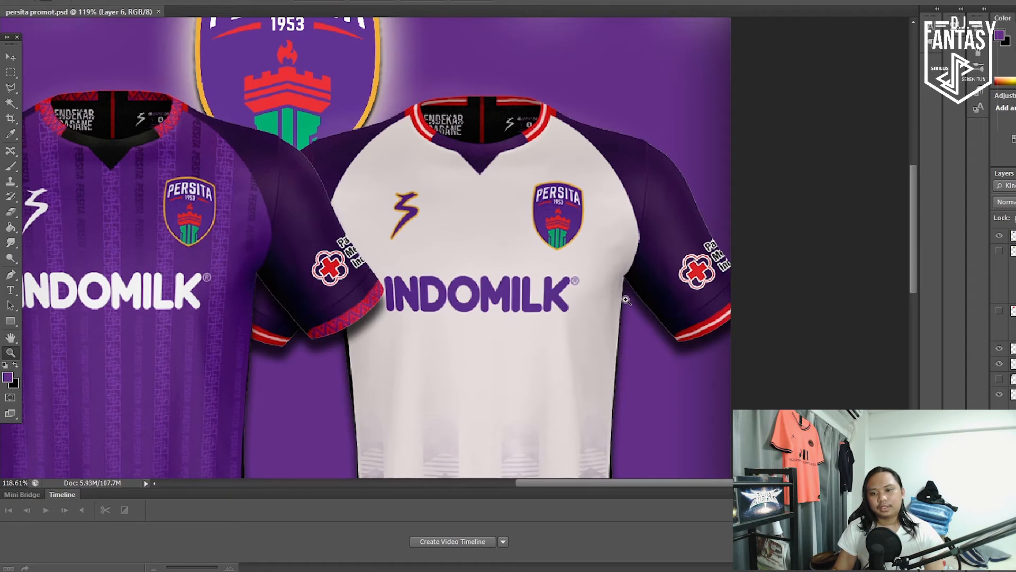
{"action": "scroll", "coordinate": [626, 300], "scroll_direction": "down", "scroll_amount": 3}
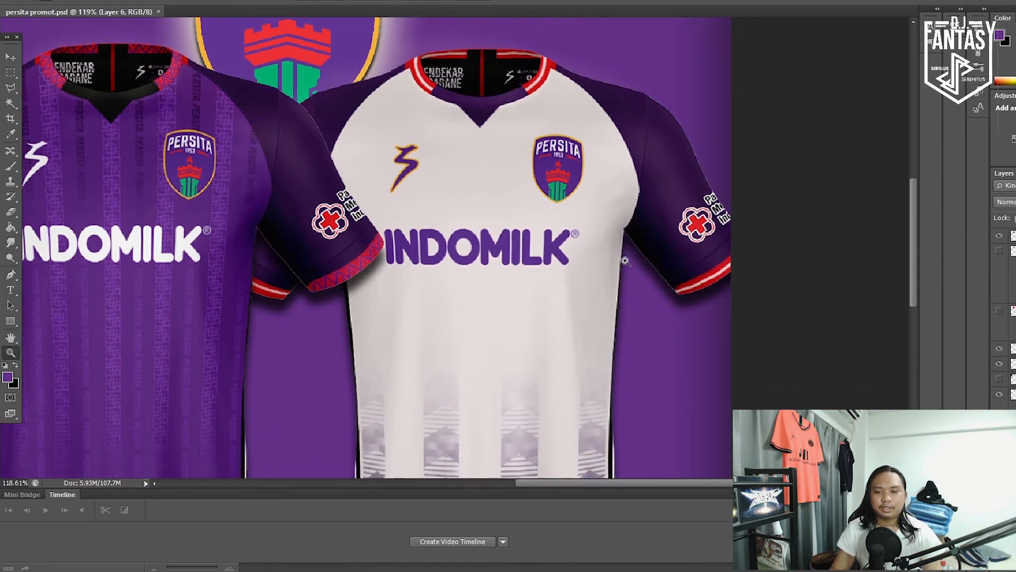
{"action": "scroll", "coordinate": [626, 261], "scroll_direction": "up", "scroll_amount": 2}
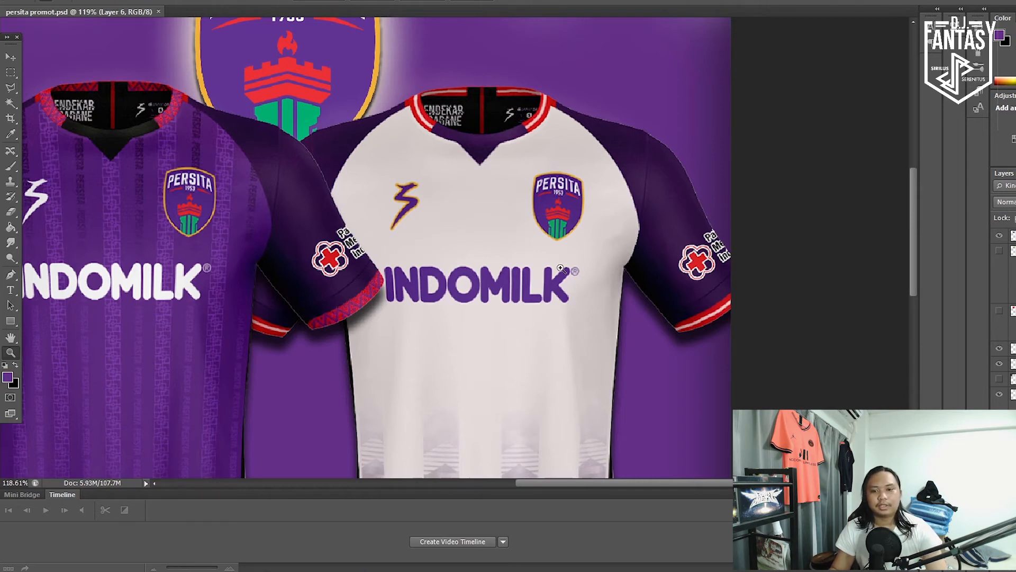
{"action": "scroll", "coordinate": [614, 267], "scroll_direction": "up", "scroll_amount": 1}
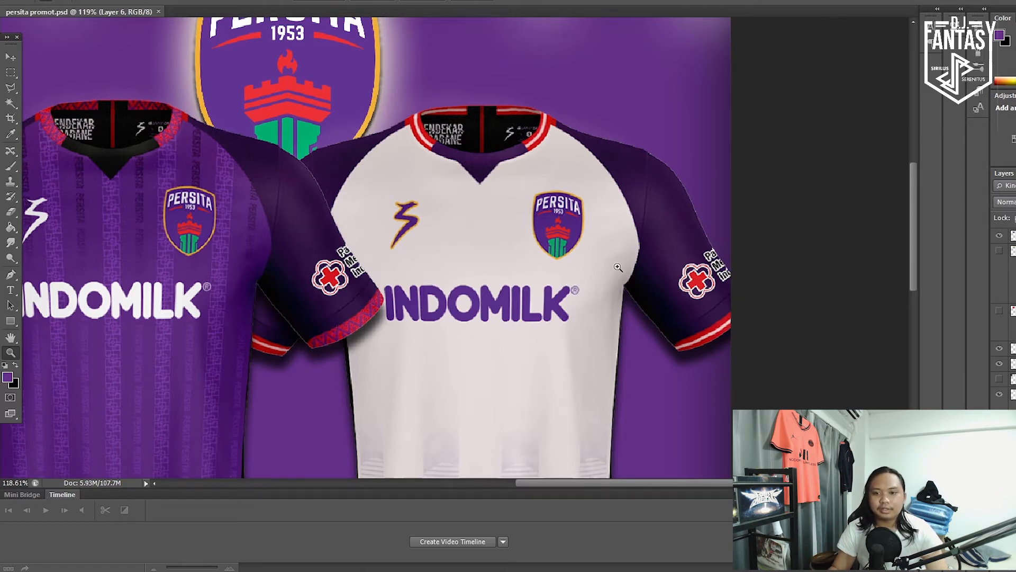
{"action": "scroll", "coordinate": [618, 267], "scroll_direction": "up", "scroll_amount": 1}
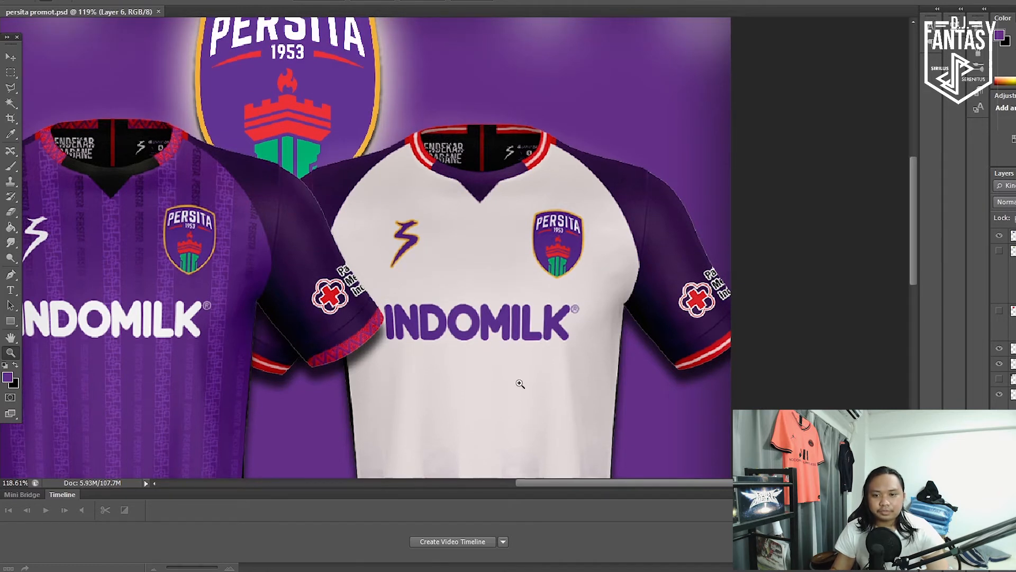
Examine the white jersey's purple V-neck collar with red-and-white trim, comparing it with the purple jersey's collar.
{"action": "scroll", "coordinate": [587, 483], "scroll_direction": "left", "scroll_amount": 3}
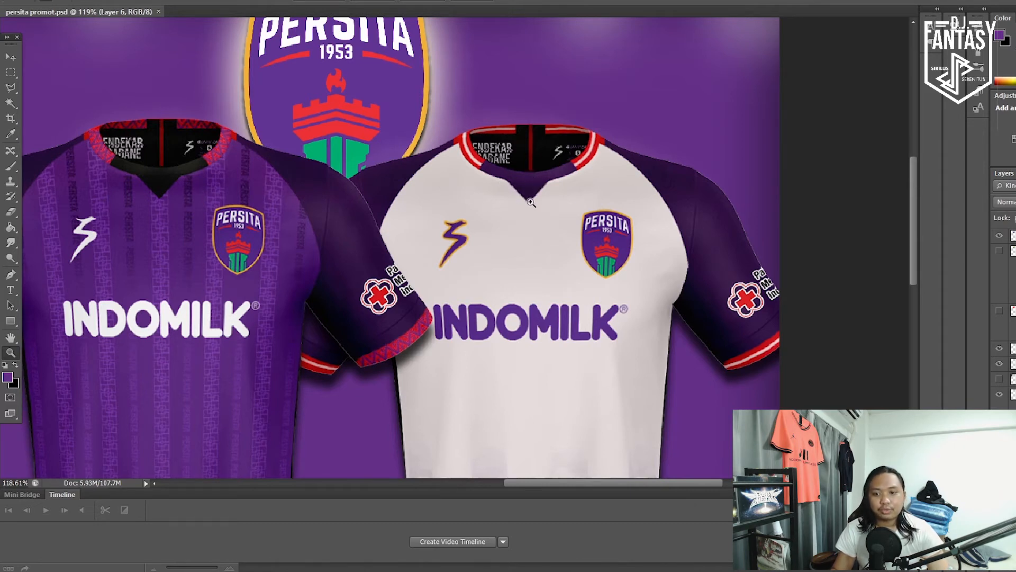
{"action": "scroll", "coordinate": [530, 201], "scroll_direction": "down", "scroll_amount": 1}
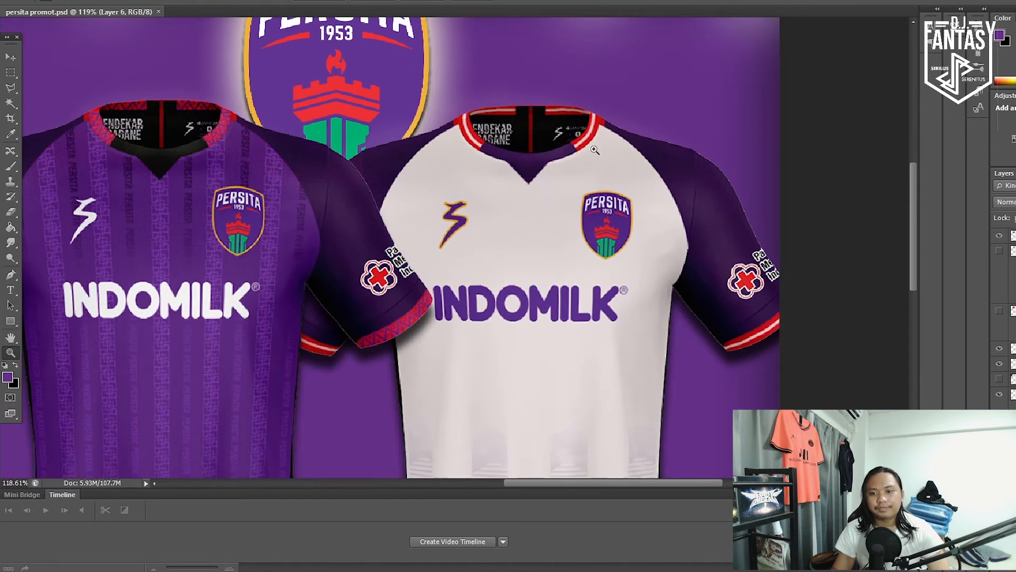
{"action": "scroll", "coordinate": [575, 151], "scroll_direction": "down", "scroll_amount": 3}
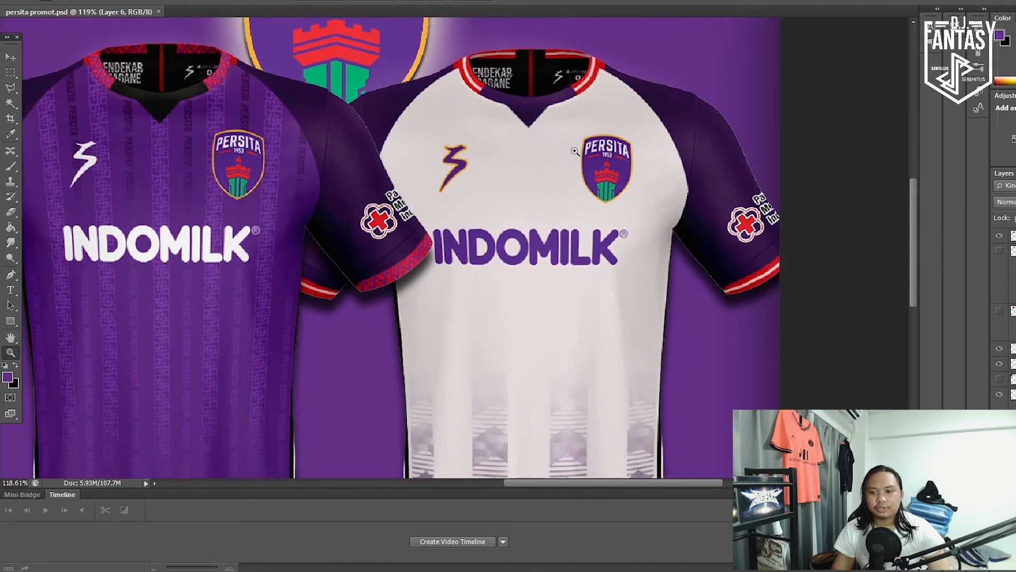
{"action": "scroll", "coordinate": [575, 152], "scroll_direction": "up", "scroll_amount": 1}
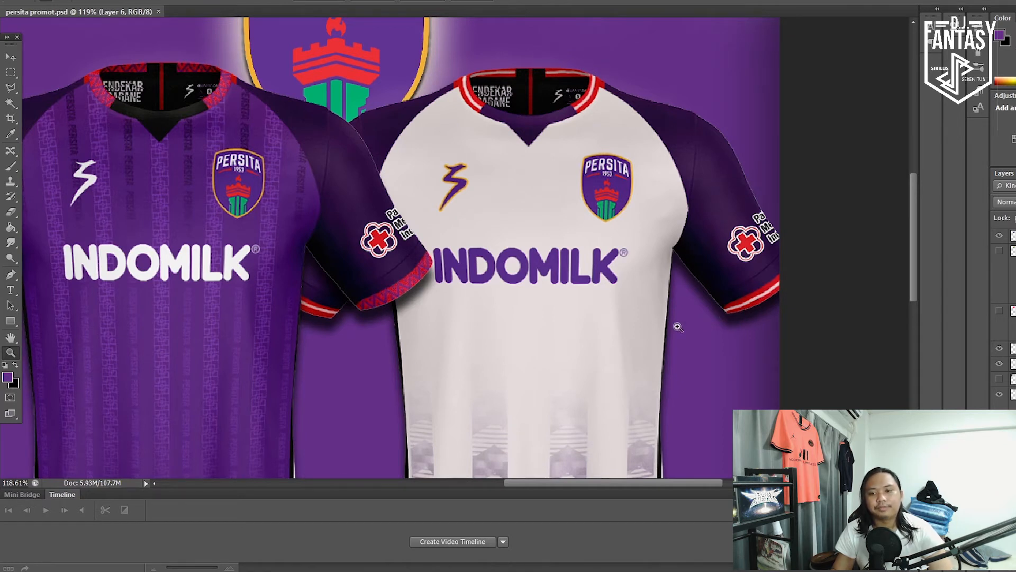
Examine how the white jersey's plain chest fades into the purple geometric pattern on its lower body.
{"action": "scroll", "coordinate": [640, 328], "scroll_direction": "down", "scroll_amount": 3}
{"action": "scroll", "coordinate": [639, 313], "scroll_direction": "down", "scroll_amount": 4}
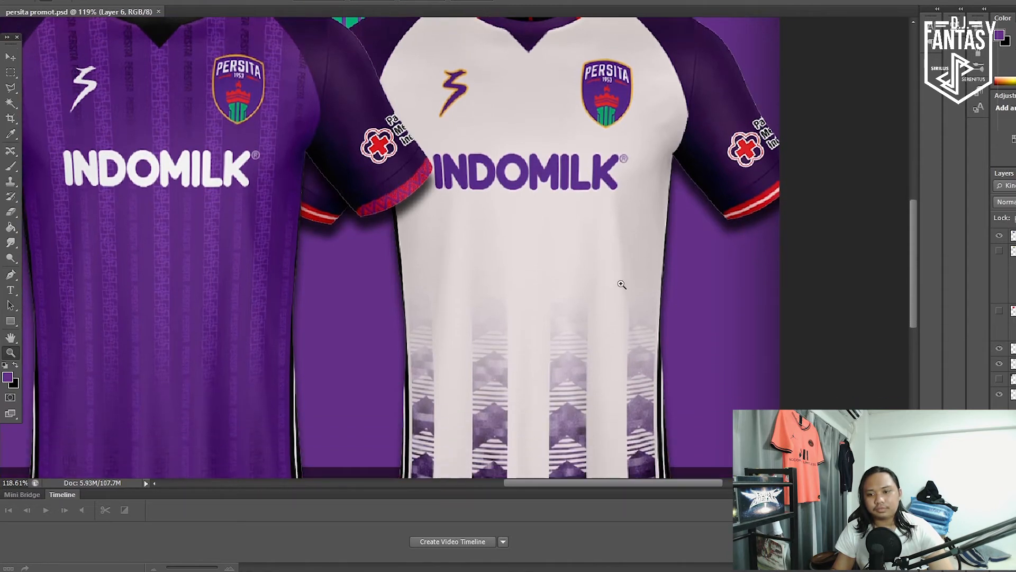
{"action": "scroll", "coordinate": [619, 286], "scroll_direction": "up", "scroll_amount": 2}
{"action": "scroll", "coordinate": [632, 290], "scroll_direction": "up", "scroll_amount": 2}
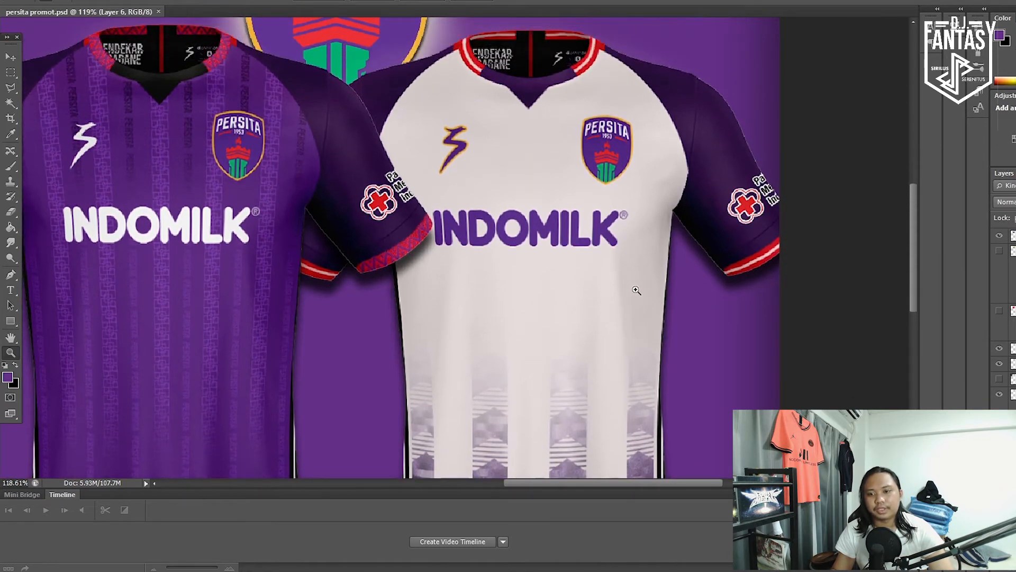
{"action": "scroll", "coordinate": [636, 290], "scroll_direction": "down", "scroll_amount": 3}
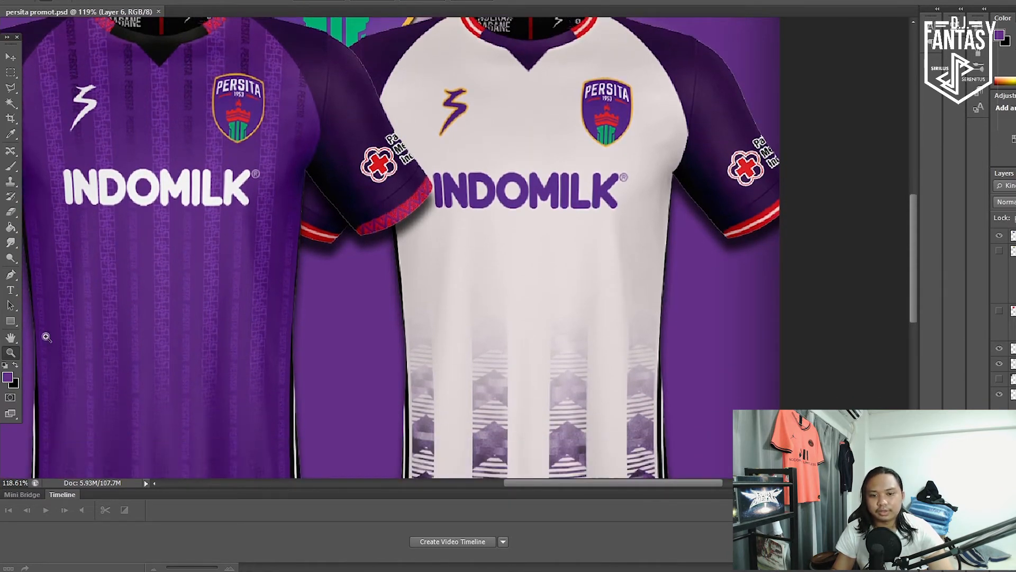
View the whole poster, and examine the white jersey from collar to hem beside the purple one.
{"action": "double_click", "coordinate": [11, 337]}
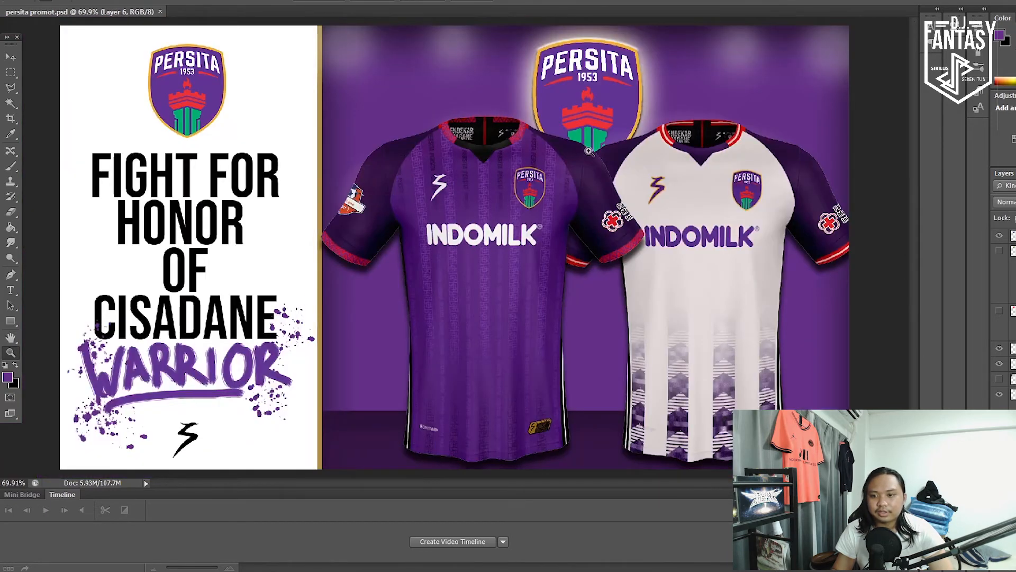
{"action": "left_click_drag", "start_coordinate": [570, 123], "coordinate": [849, 477]}
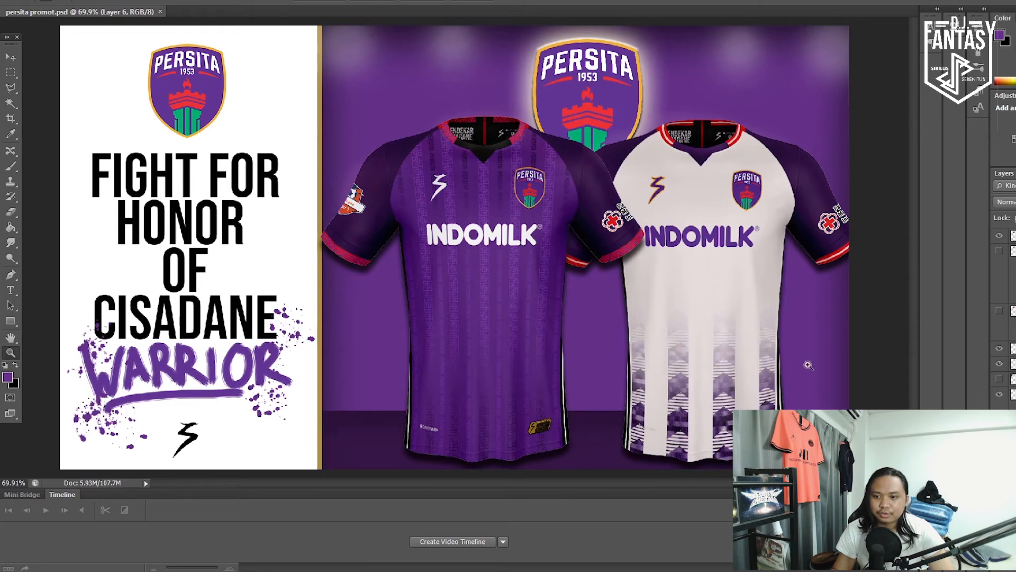
{"action": "left_click", "coordinate": [757, 270]}
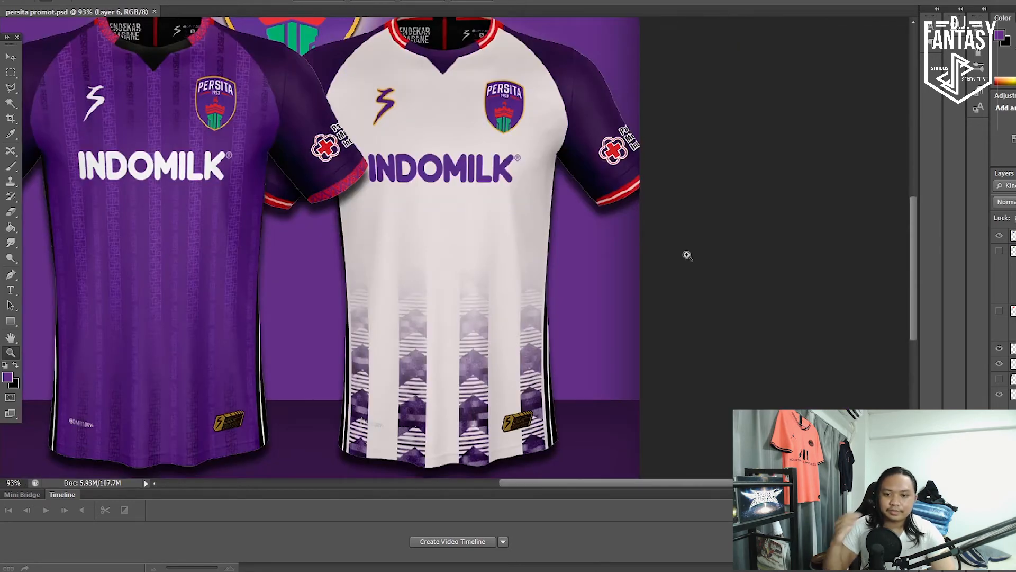
{"action": "scroll", "coordinate": [691, 253], "scroll_direction": "up", "scroll_amount": 1}
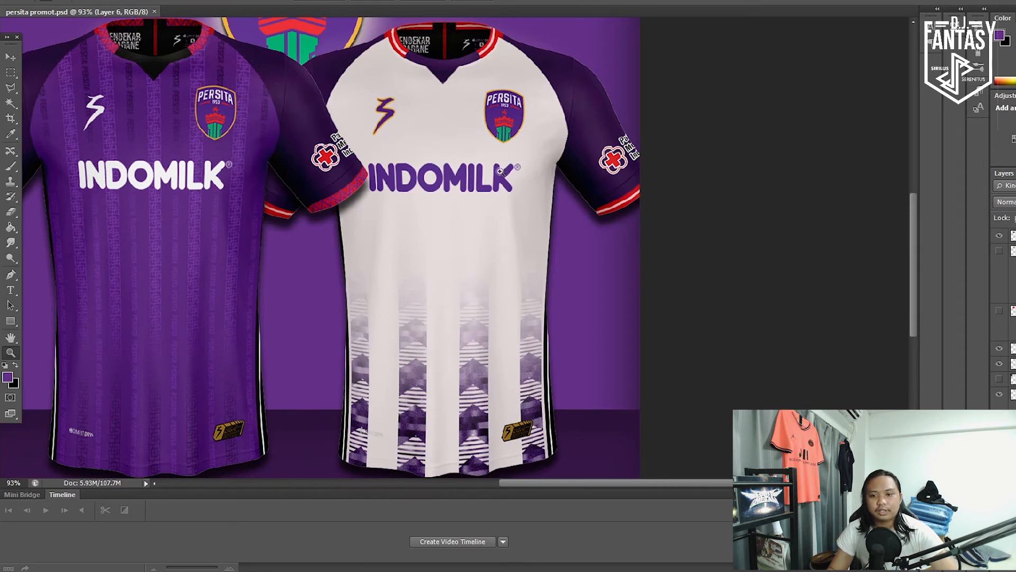
{"action": "scroll", "coordinate": [549, 180], "scroll_direction": "down", "scroll_amount": 1}
{"action": "scroll", "coordinate": [548, 180], "scroll_direction": "up", "scroll_amount": 2}
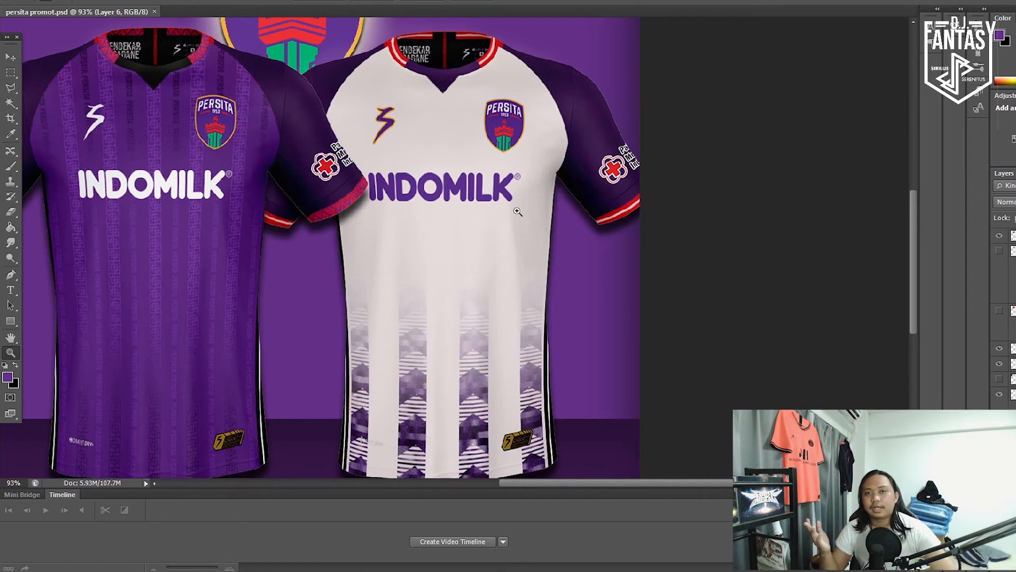
{"action": "scroll", "coordinate": [516, 210], "scroll_direction": "down", "scroll_amount": 2}
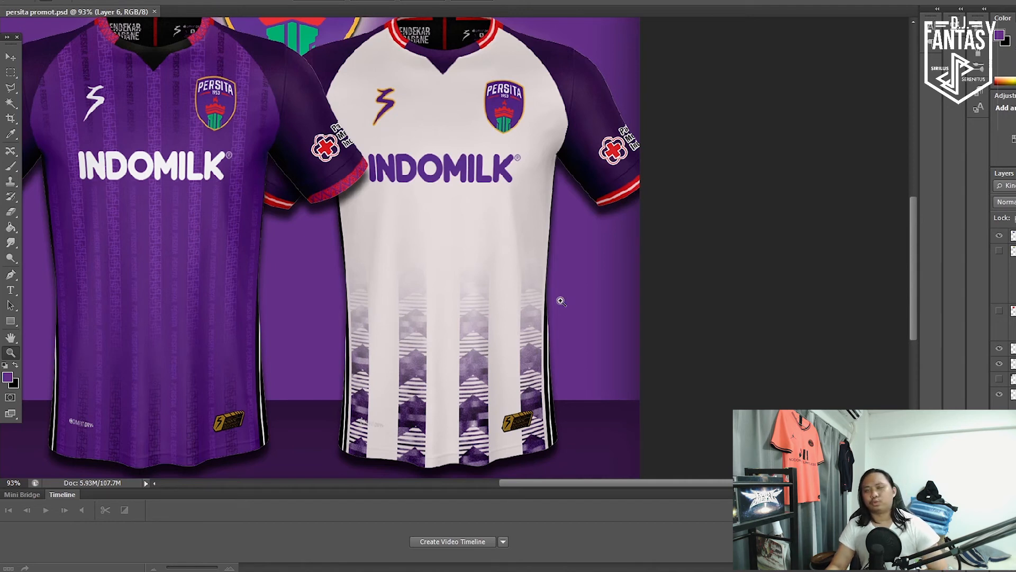
Examine the white jersey's fading striped pattern, side trims and gold hem label, and return to the full poster view.
{"action": "scroll", "coordinate": [561, 301], "scroll_direction": "up", "scroll_amount": 3}
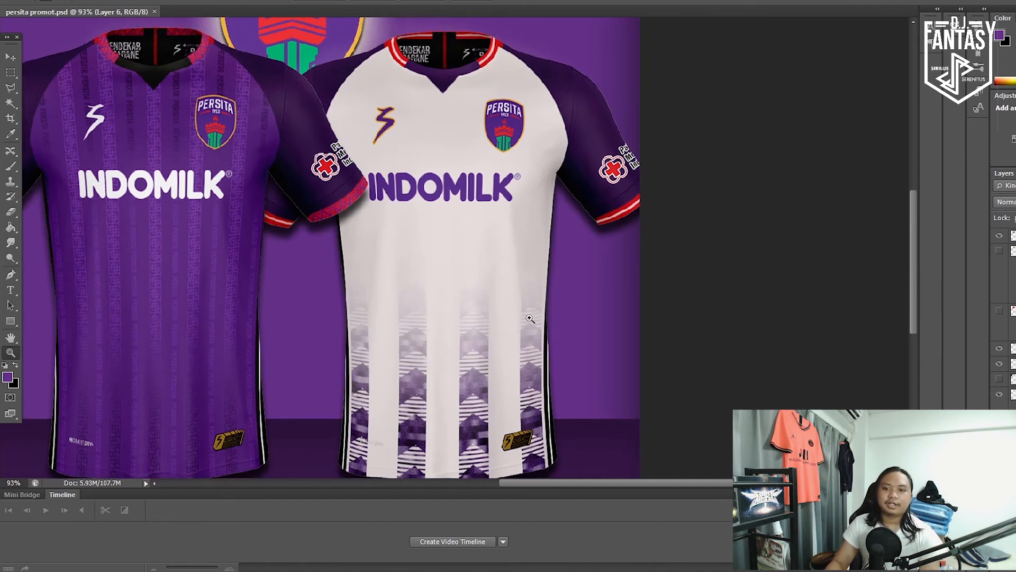
{"action": "scroll", "coordinate": [449, 254], "scroll_direction": "down", "scroll_amount": 2}
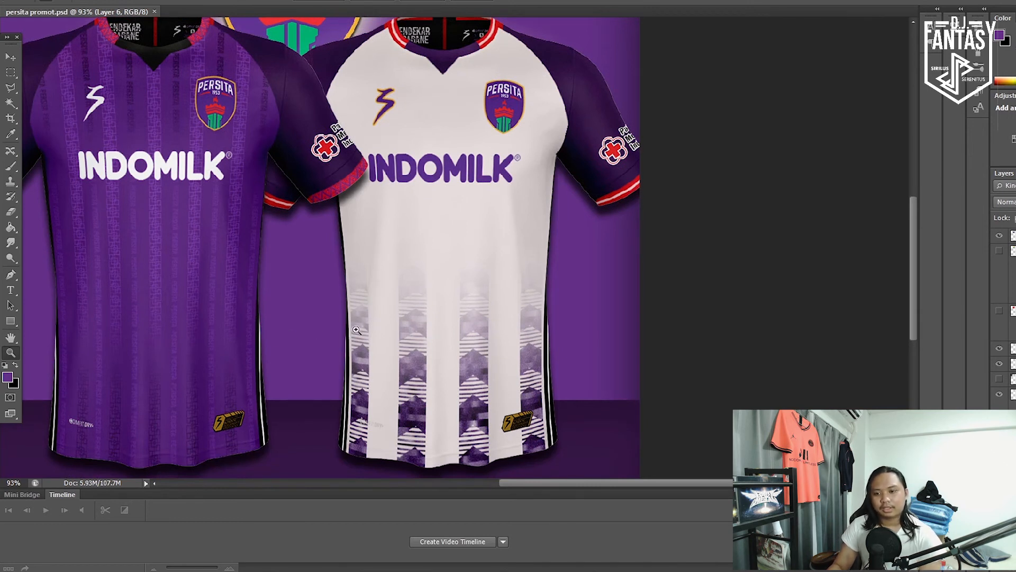
{"action": "scroll", "coordinate": [360, 330], "scroll_direction": "up", "scroll_amount": 2}
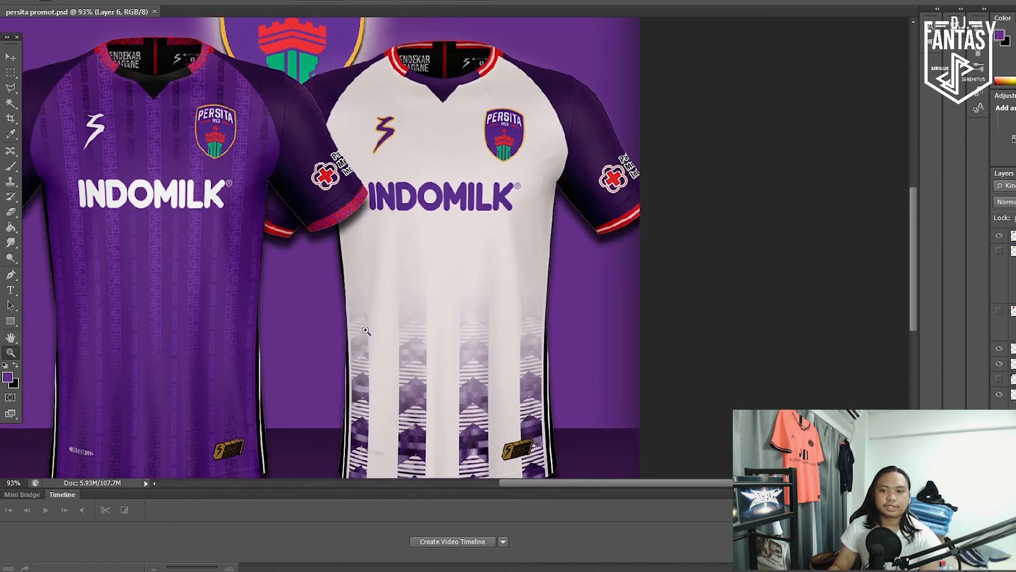
{"action": "scroll", "coordinate": [365, 330], "scroll_direction": "down", "scroll_amount": 1}
{"action": "scroll", "coordinate": [359, 309], "scroll_direction": "up", "scroll_amount": 2}
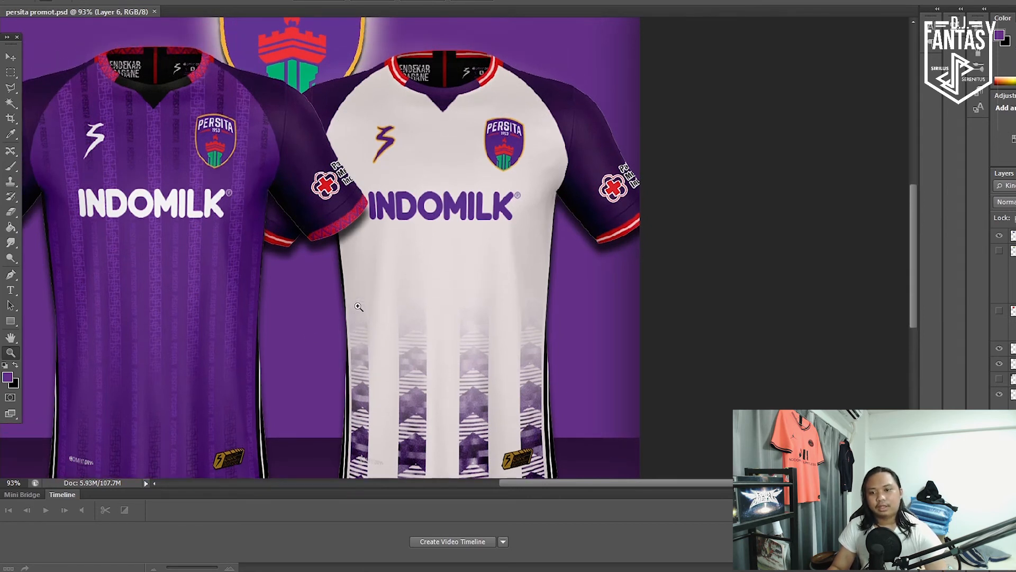
{"action": "scroll", "coordinate": [357, 310], "scroll_direction": "down", "scroll_amount": 1}
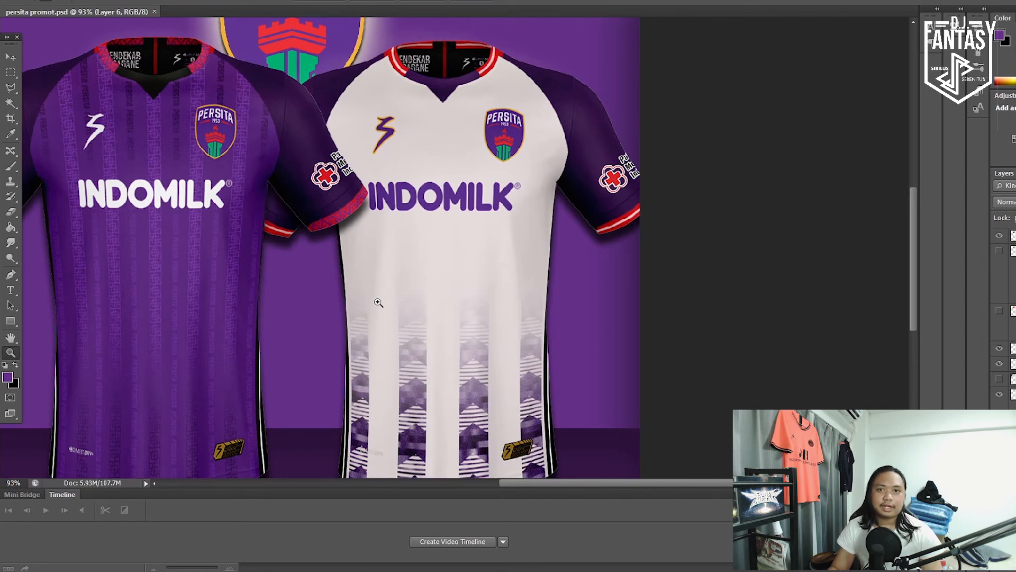
{"action": "scroll", "coordinate": [378, 303], "scroll_direction": "down", "scroll_amount": 2}
{"action": "scroll", "coordinate": [378, 302], "scroll_direction": "up", "scroll_amount": 1}
{"action": "scroll", "coordinate": [377, 303], "scroll_direction": "down", "scroll_amount": 1}
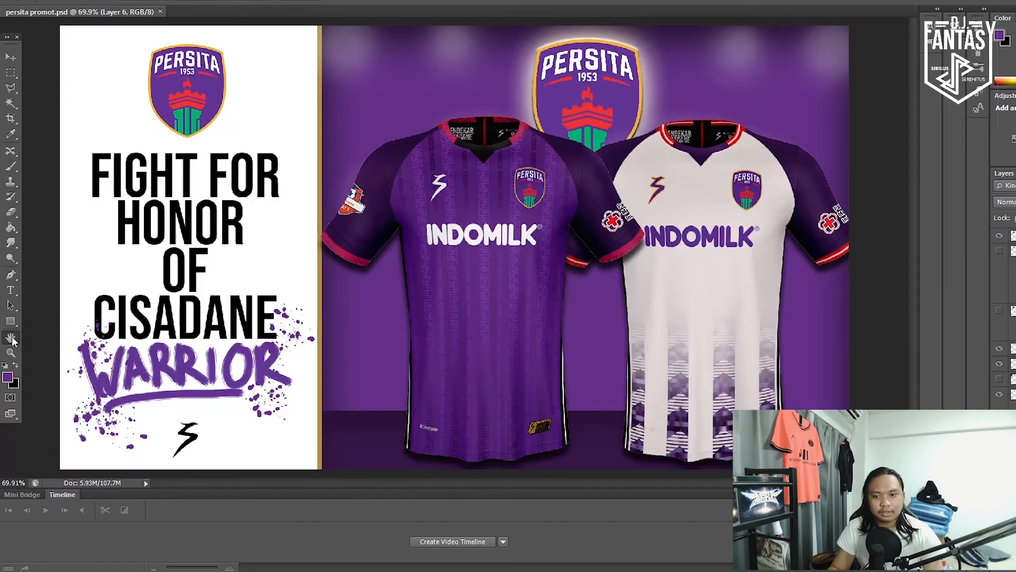
{"action": "left_click", "coordinate": [12, 337]}
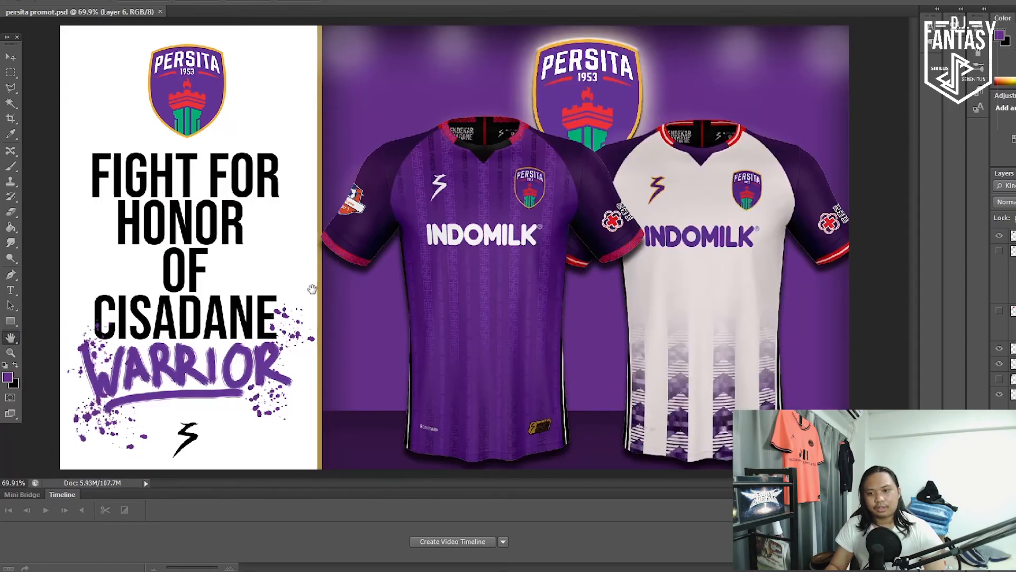